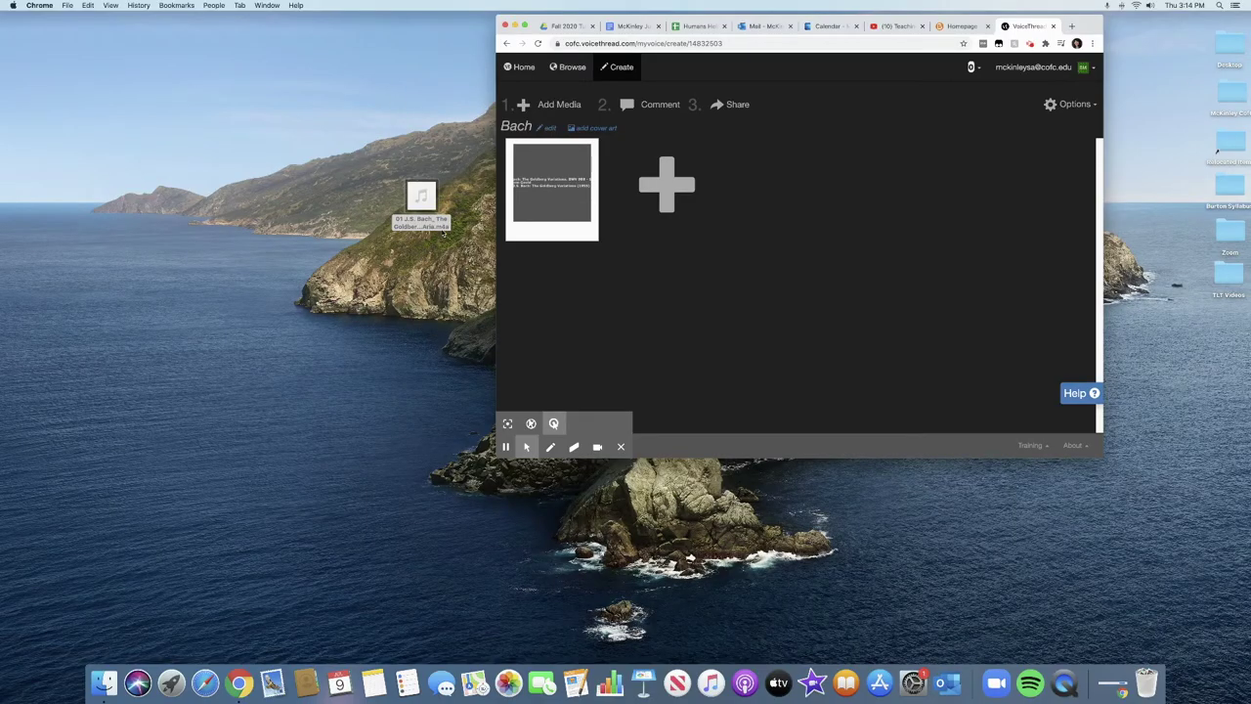
Make the Chrome window full screen so the Bach Goldberg Variations Aria slide fills the display.
mouse_move(418, 208)
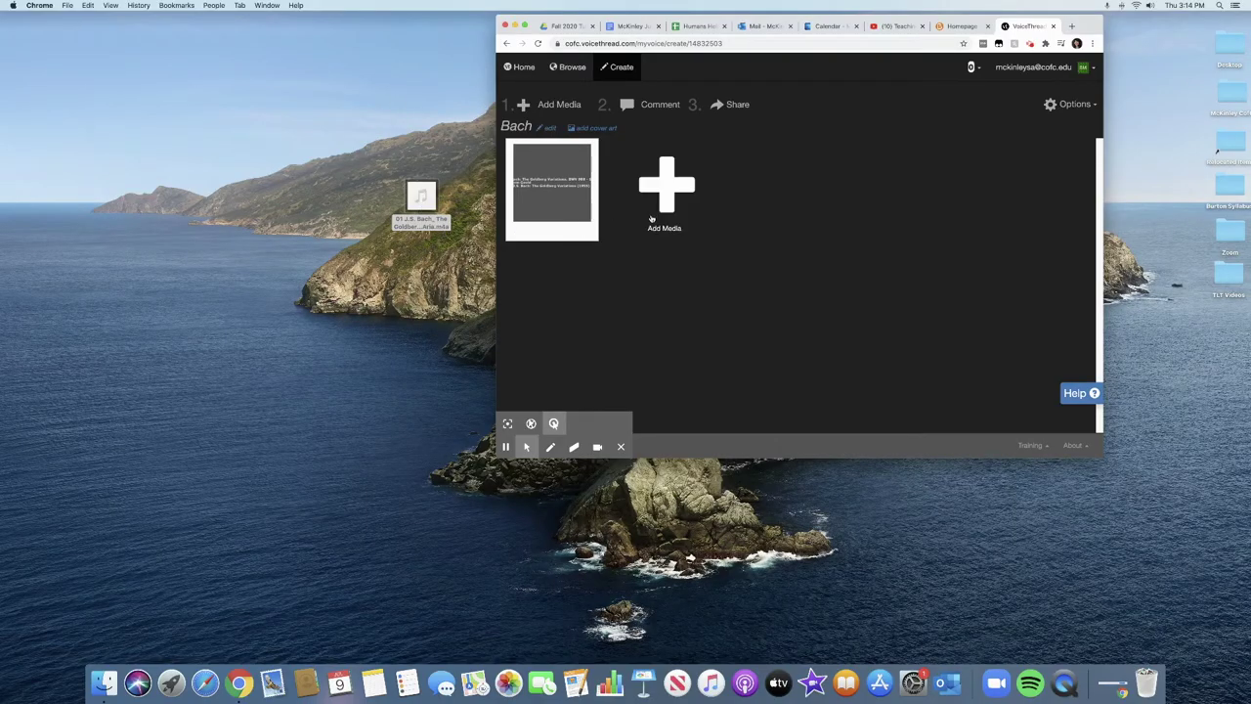
left_click(524, 25)
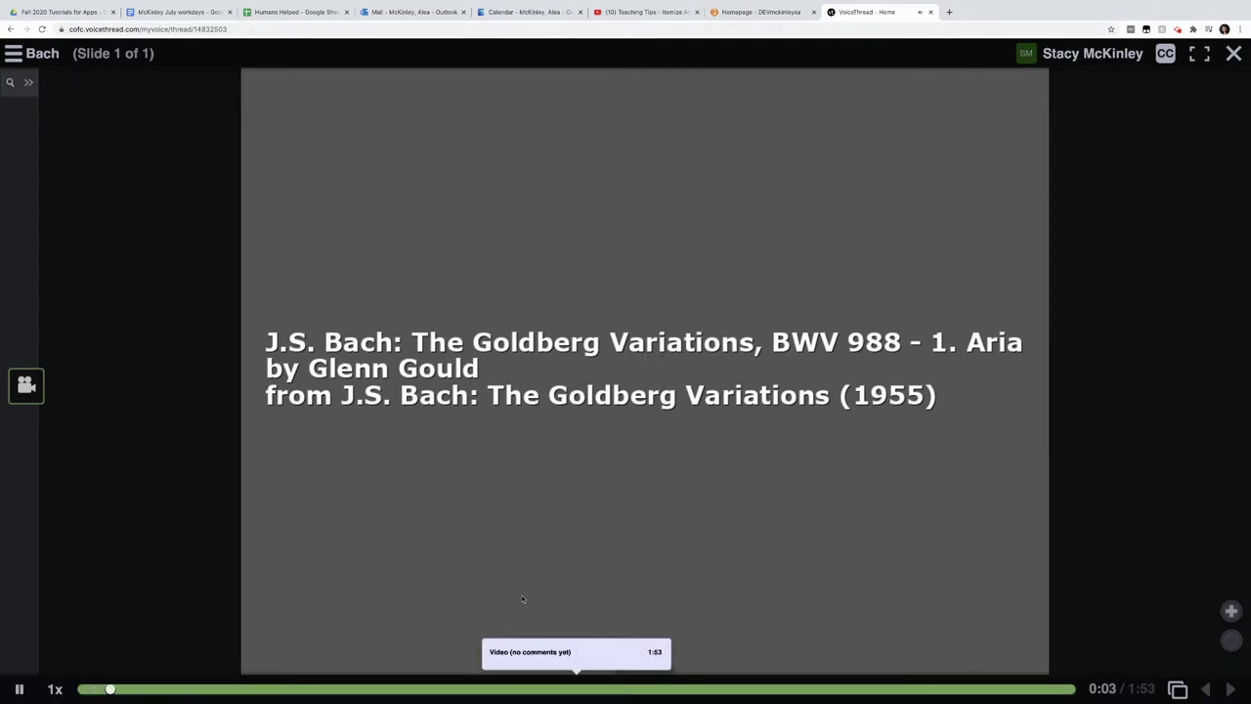
Record a short audio comment on the Bach Aria slide and save it at 0:05.
left_click(645, 662)
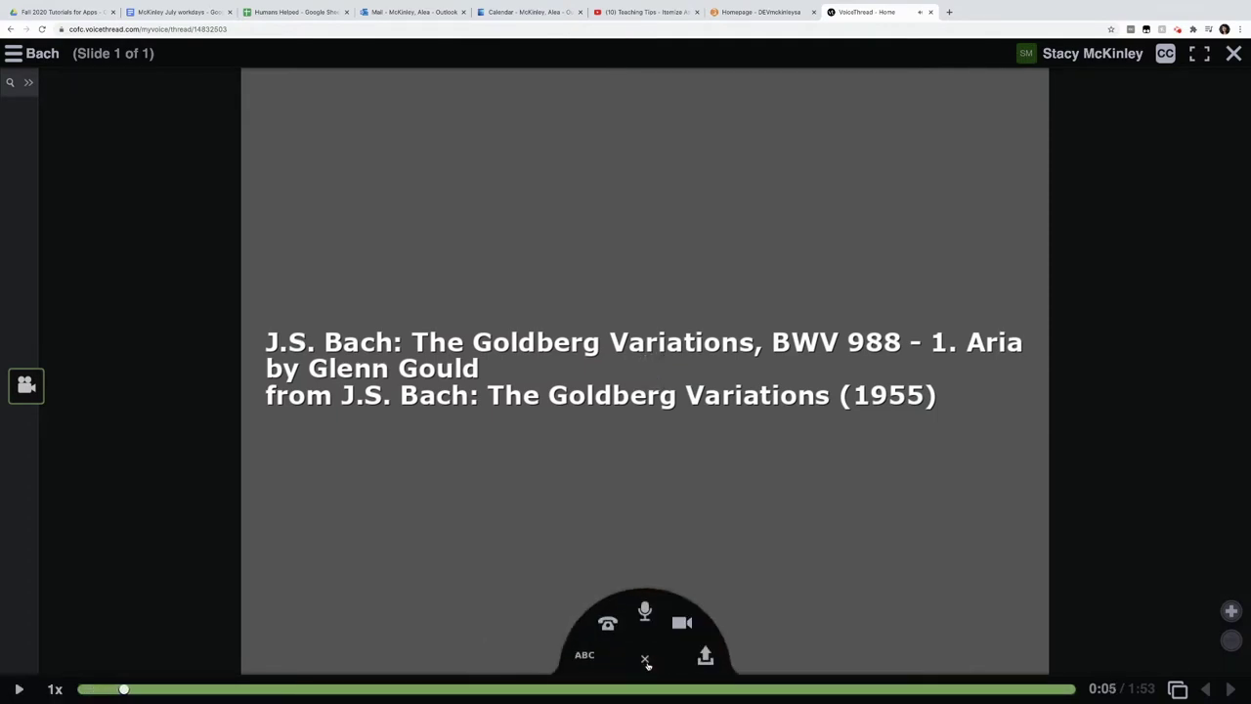
left_click(645, 610)
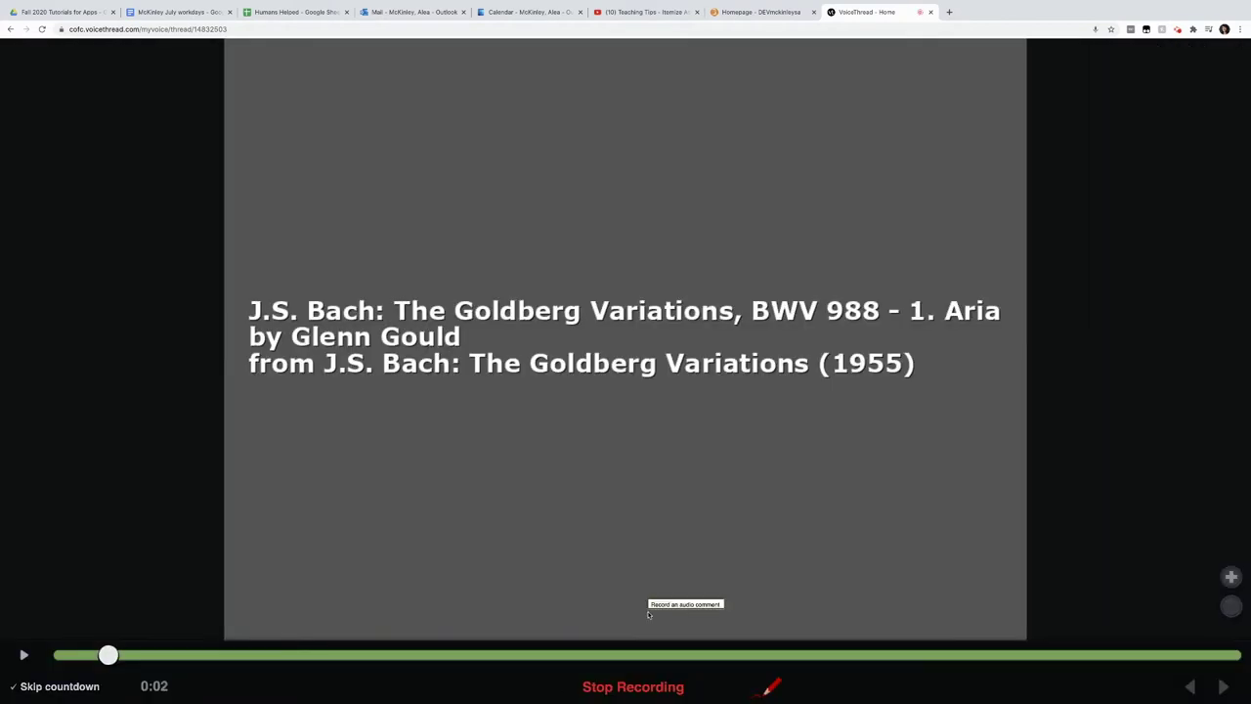
left_click(624, 687)
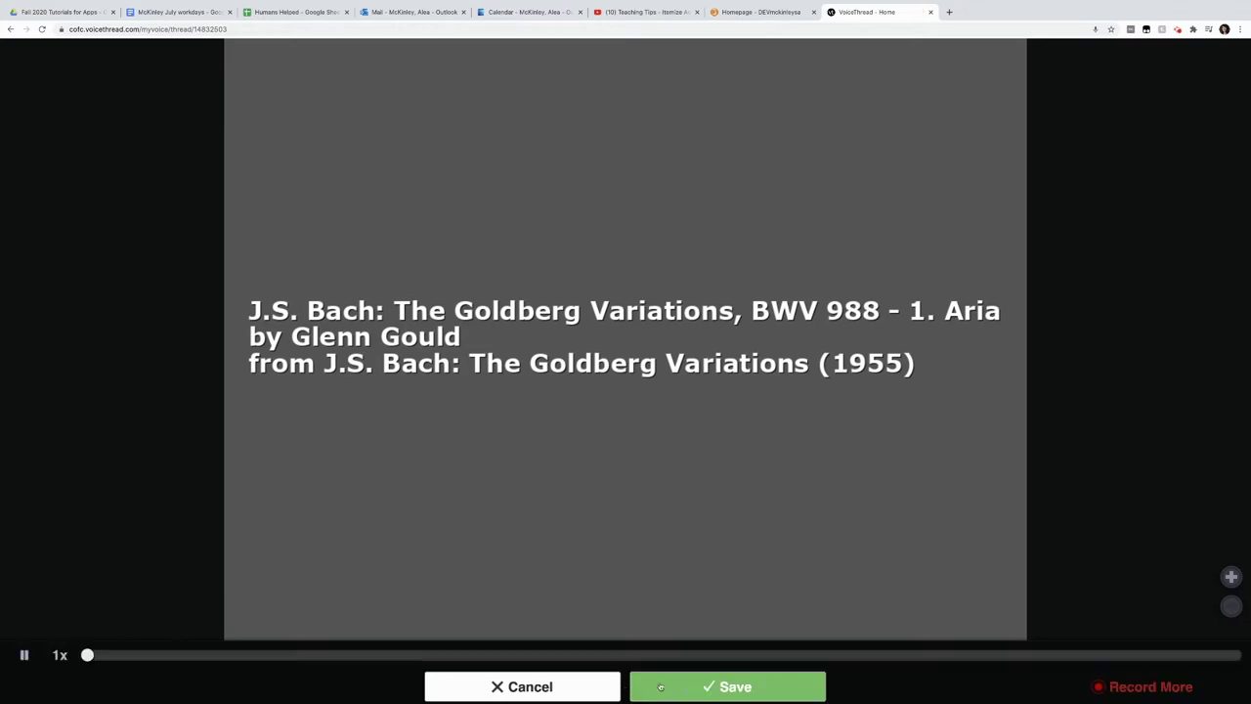
left_click(661, 687)
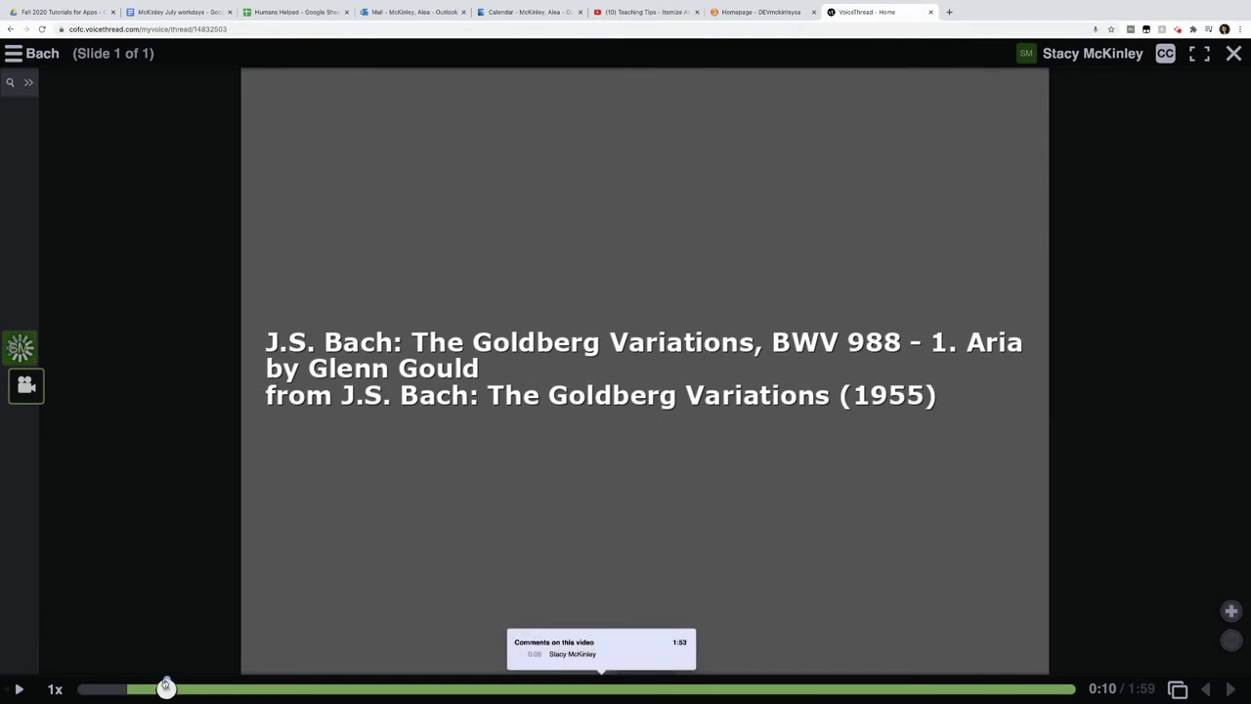
mouse_move(93, 688)
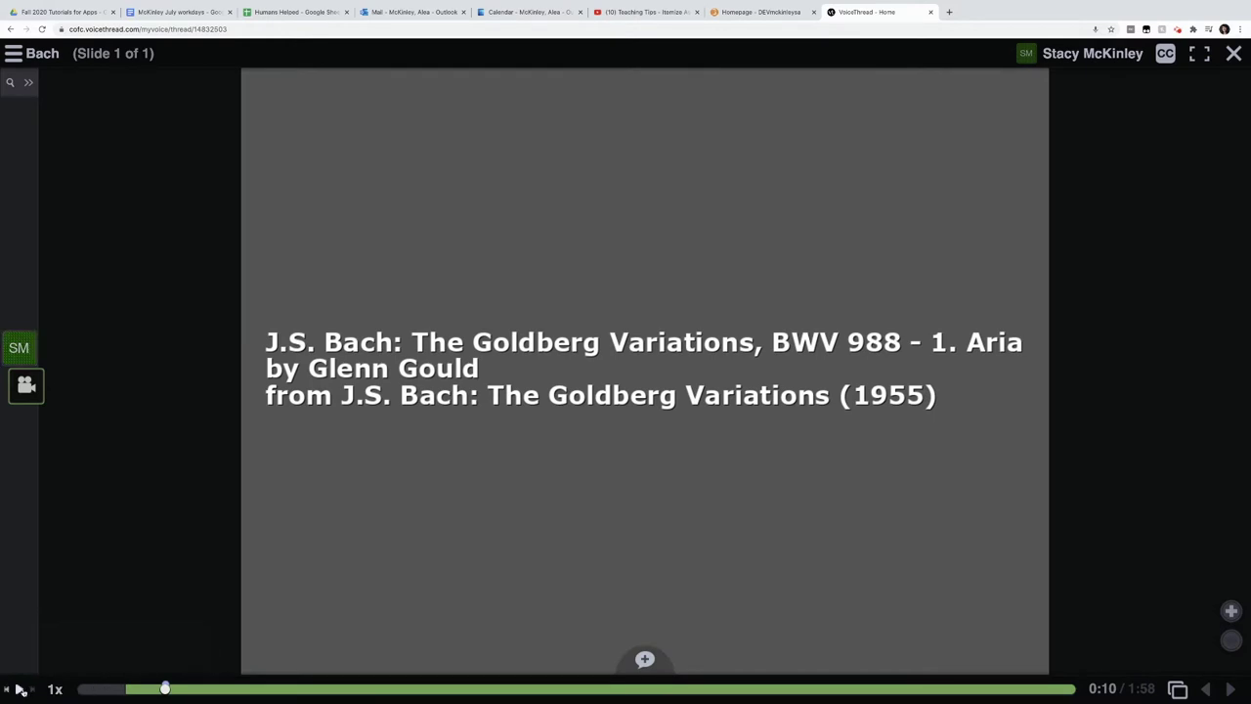
left_click(20, 689)
left_click(19, 689)
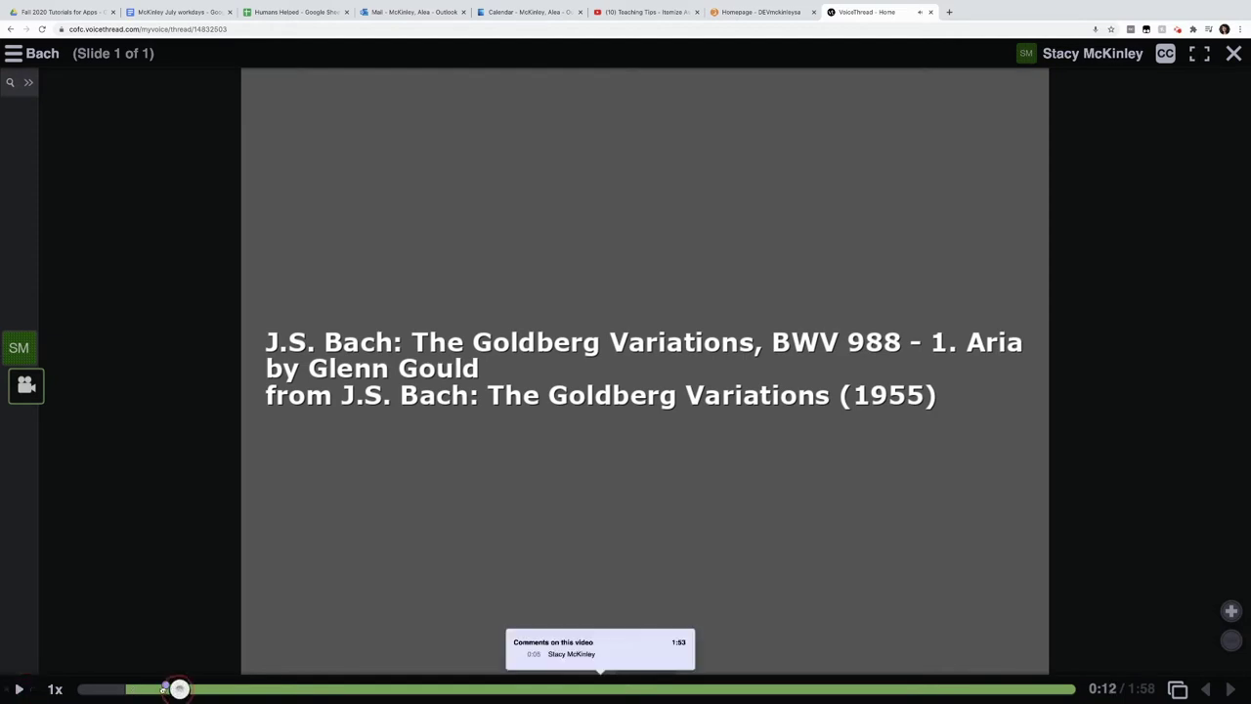
left_click_drag(178, 689, 142, 689)
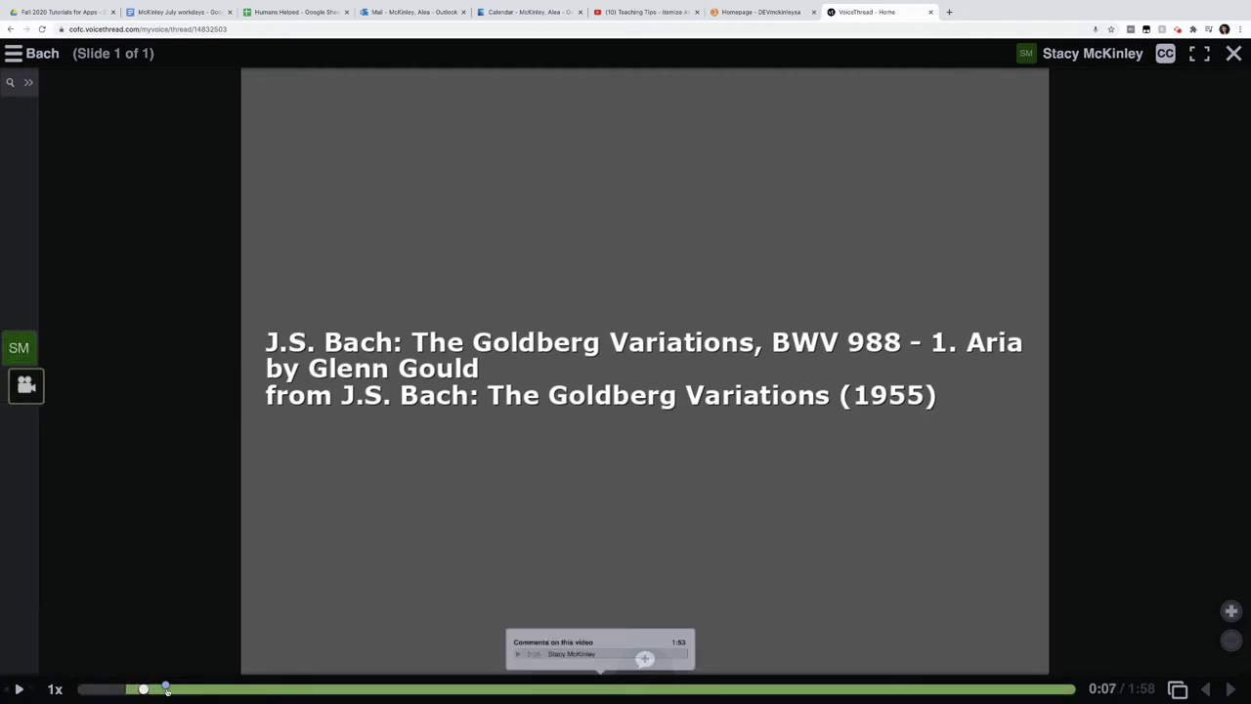
left_click(18, 689)
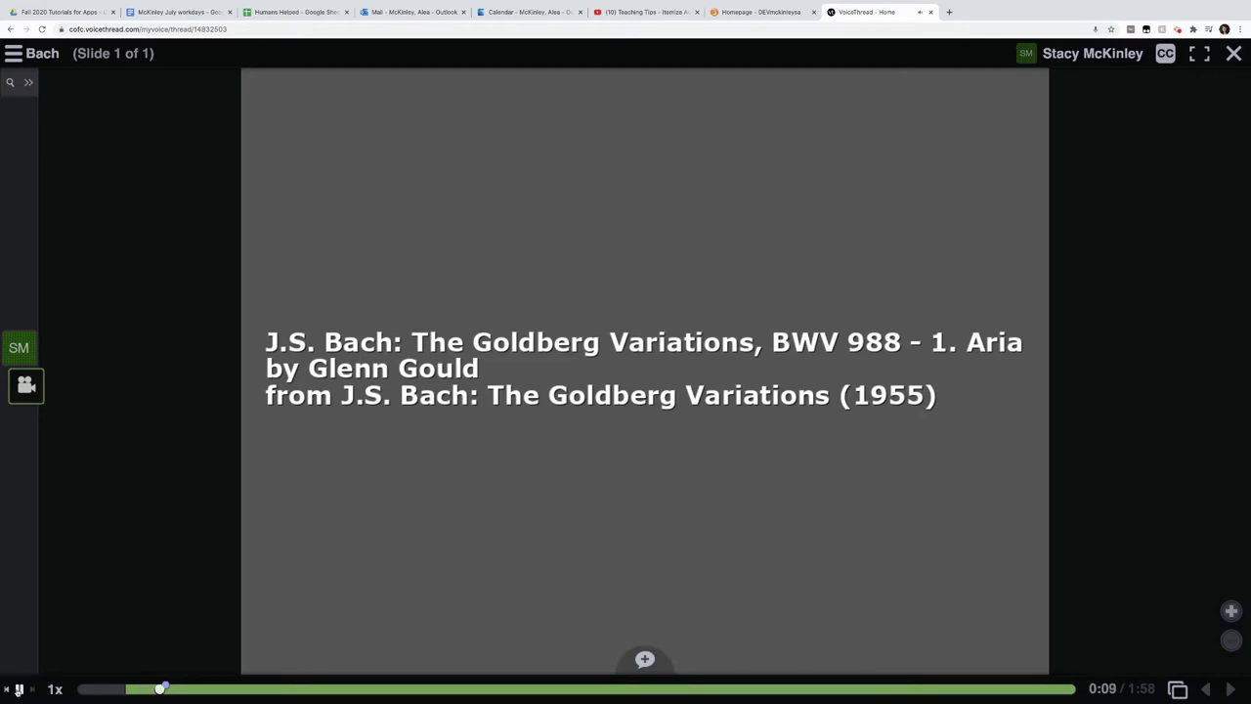
left_click(19, 689)
left_click(167, 687)
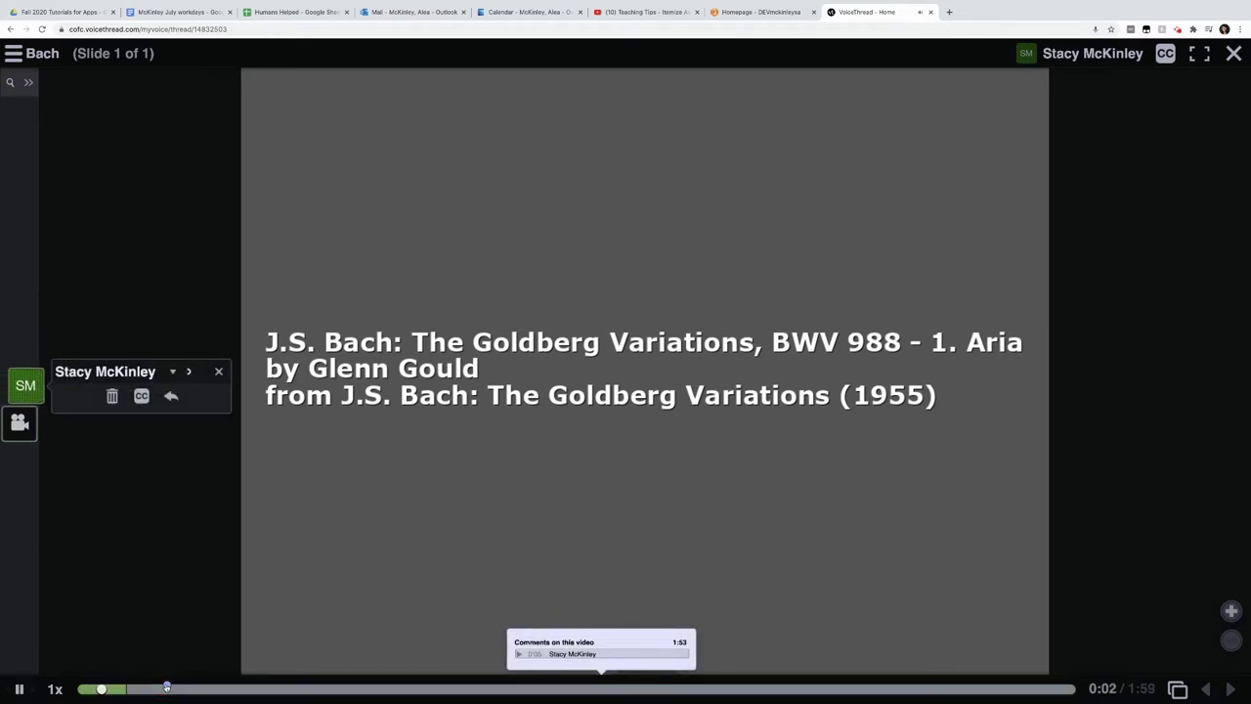
key("space")
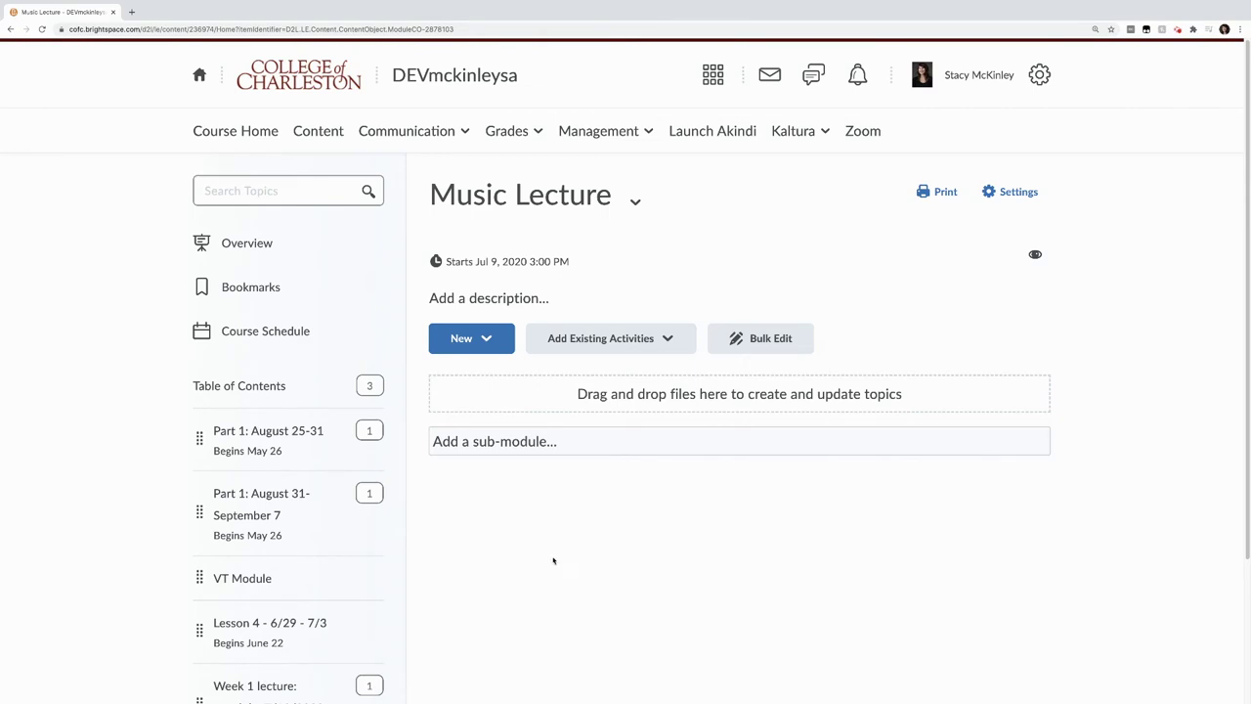
Add VoiceThread from External Learning Tools as a new Music Lecture topic and open it.
left_click(606, 338)
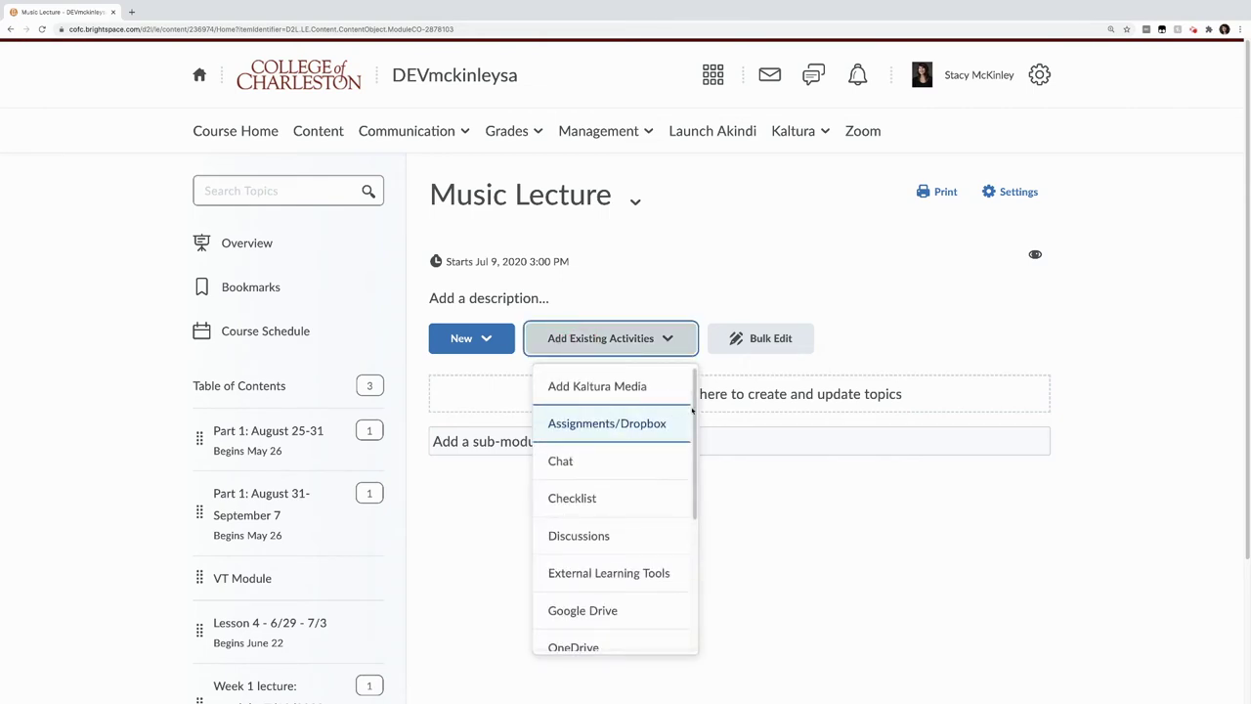
scroll(620, 401, "down", 3)
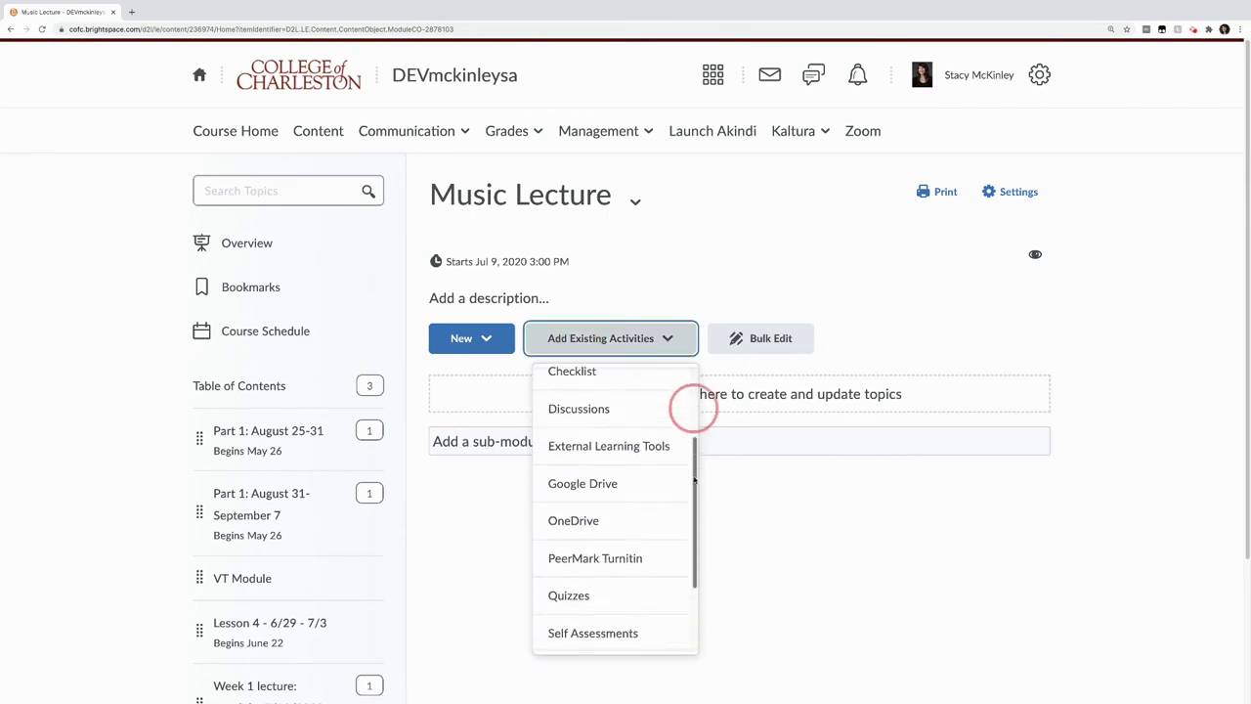
left_click(617, 437)
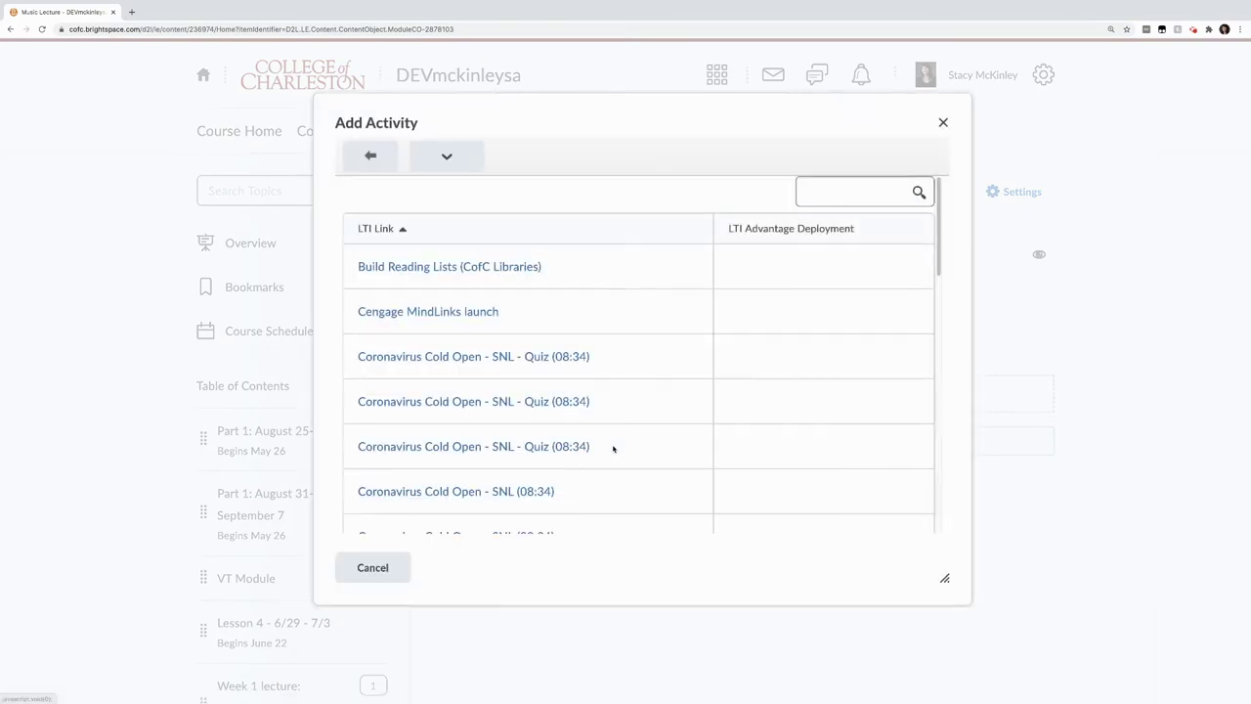
left_click_drag(938, 246, 932, 533)
left_click(398, 346)
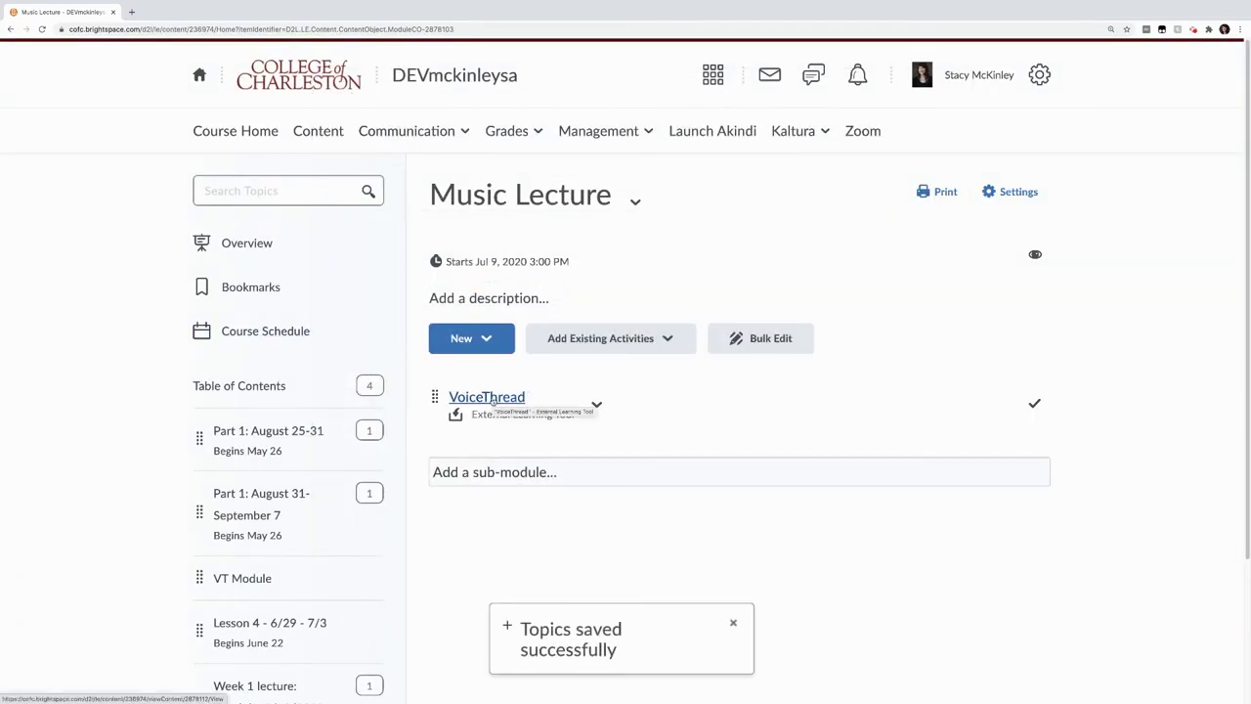
left_click(491, 399)
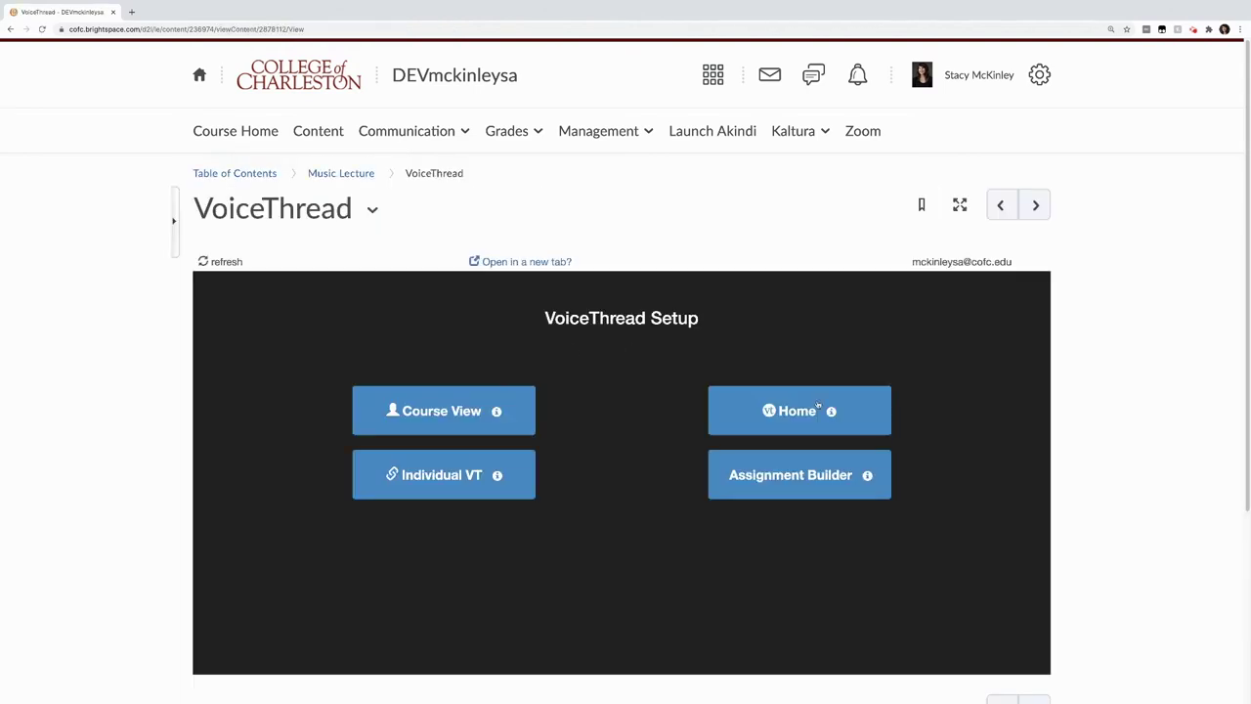
Link the Bach thread as an Individual VT, share it with the class, and return to the module.
left_click(436, 475)
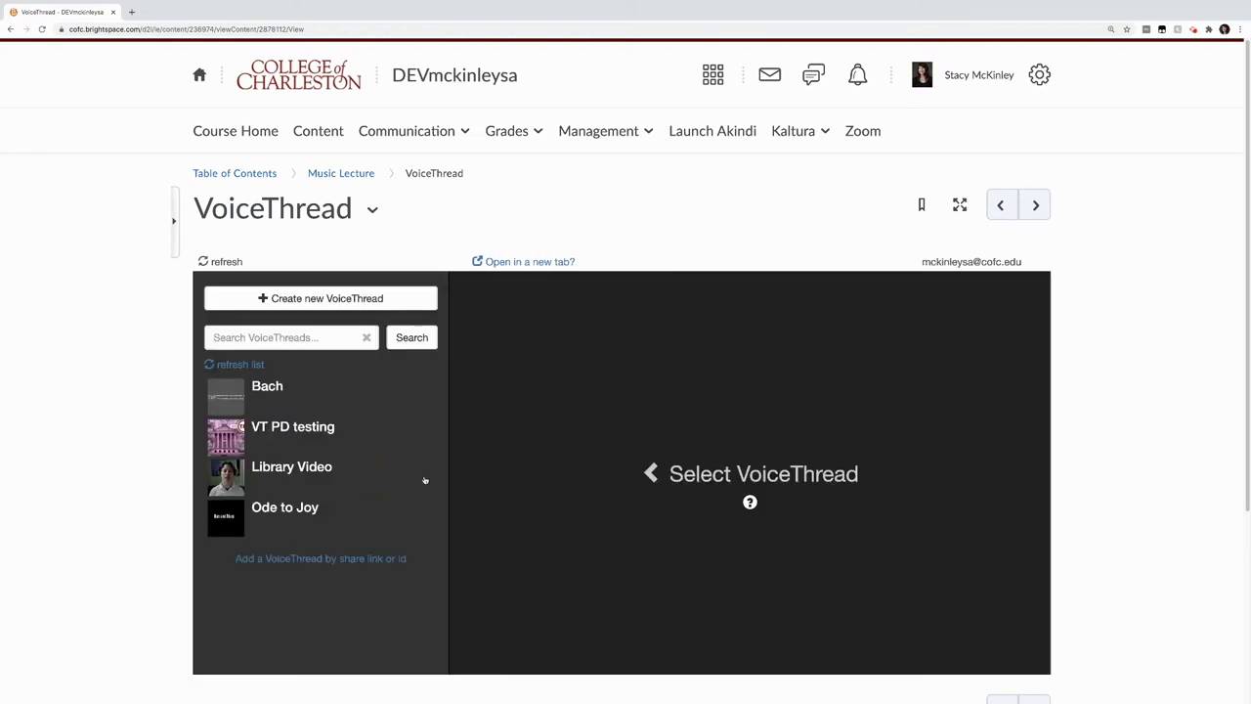
left_click(266, 394)
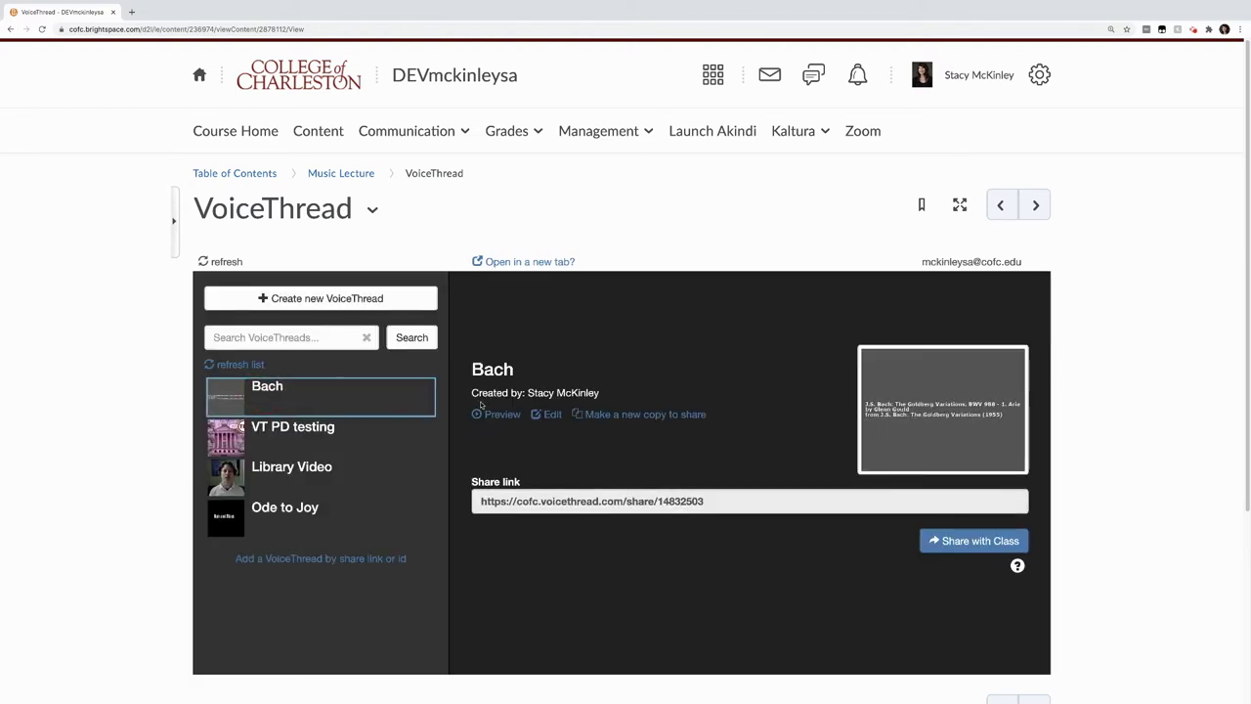
left_click_drag(1241, 478, 1240, 550)
left_click(953, 442)
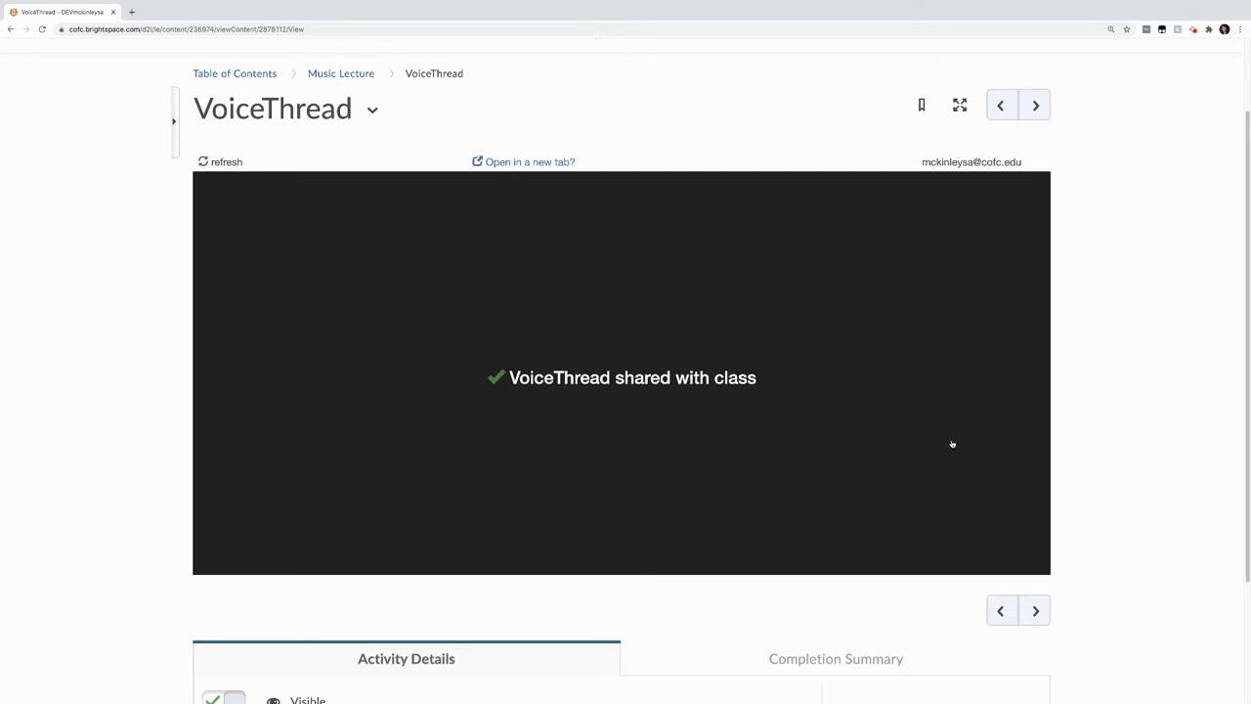
left_click(354, 74)
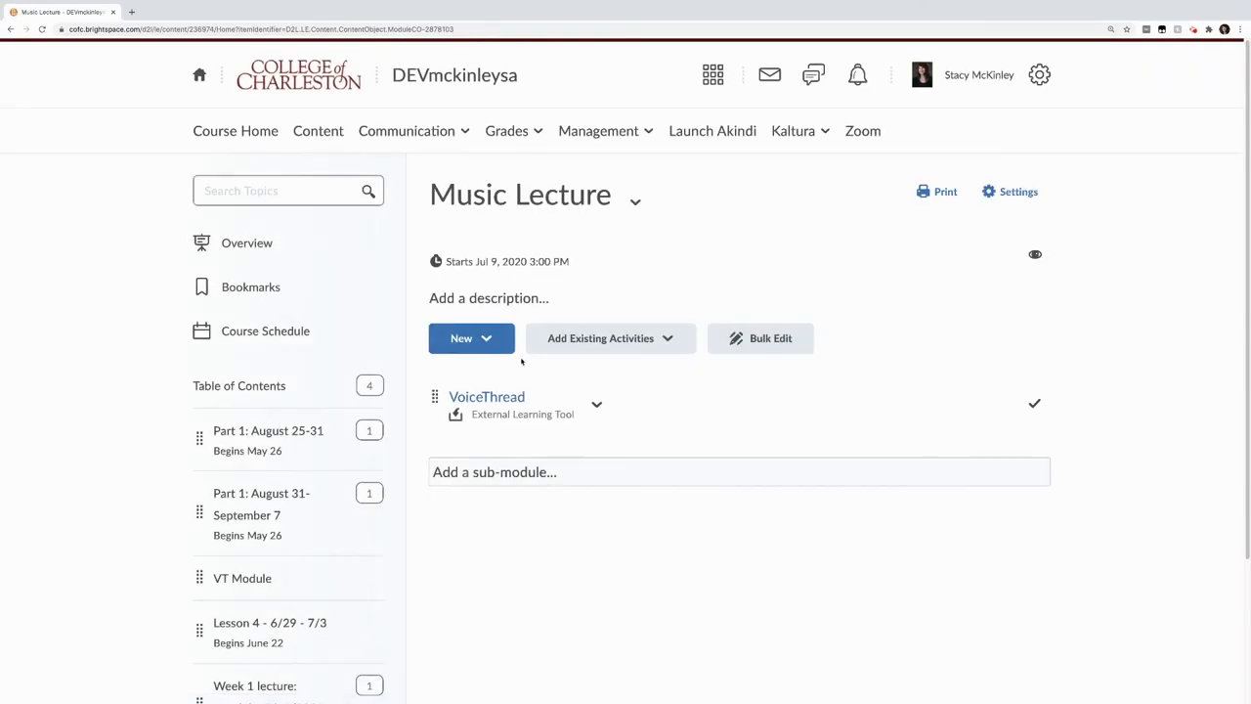
Open the VoiceThread topic and briefly play, then pause, the embedded Bach thread.
left_click(500, 395)
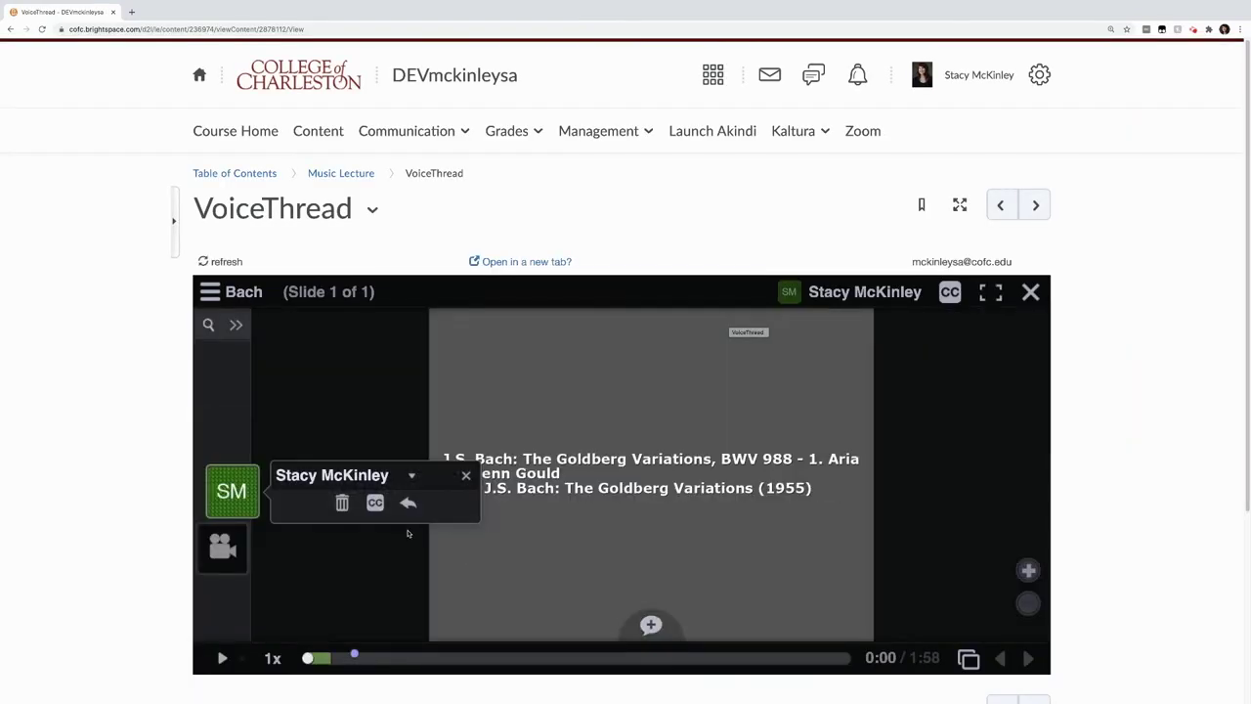
left_click(222, 658)
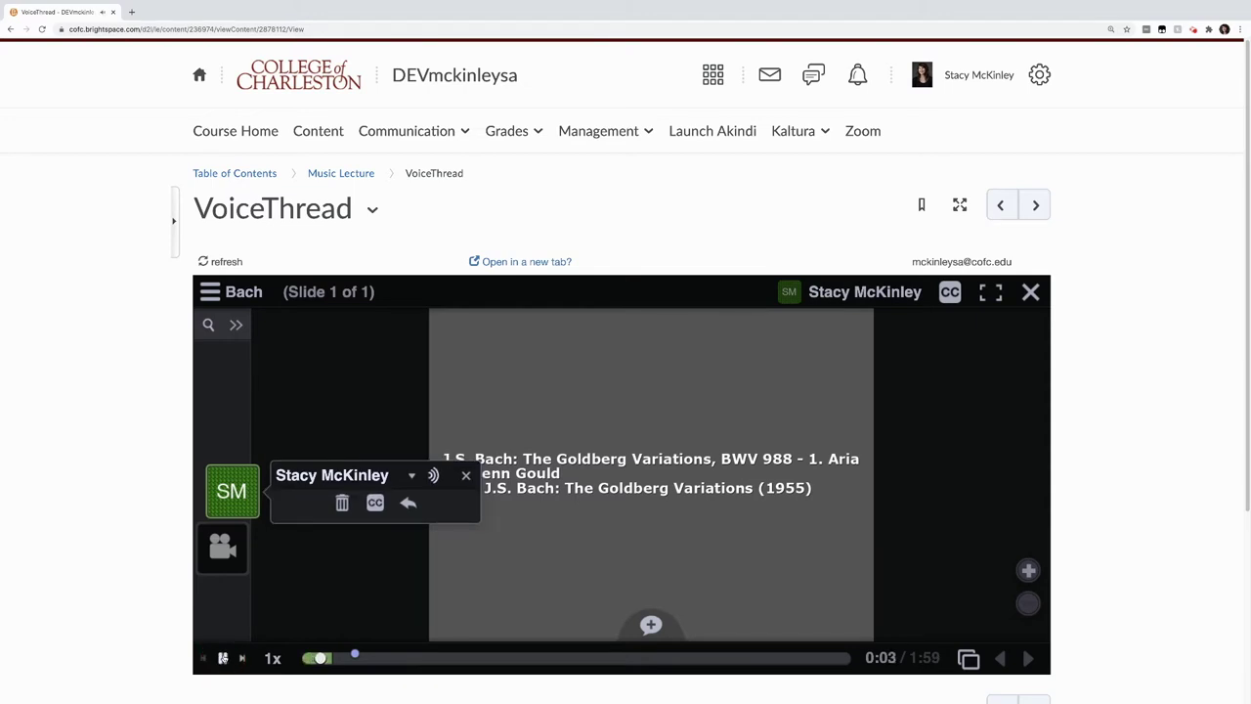
left_click(222, 658)
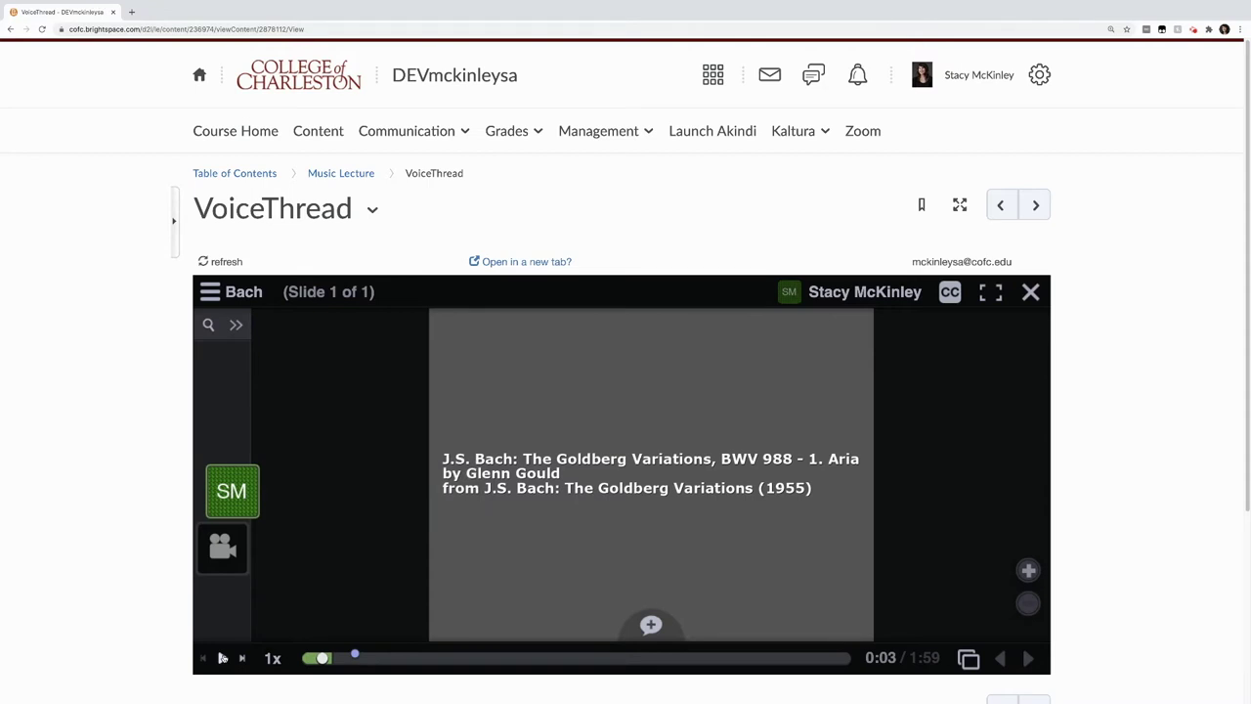
mouse_move(351, 647)
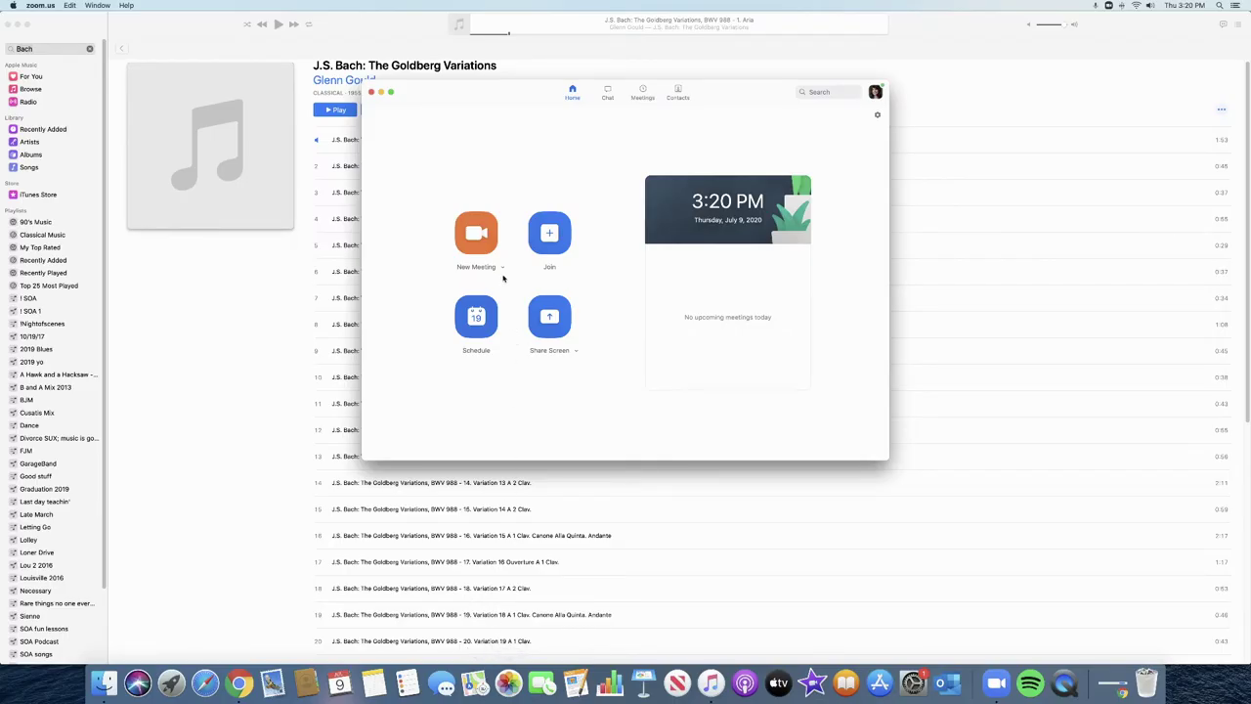
Start a new full-screen Zoom meeting joined with computer audio.
left_click(477, 237)
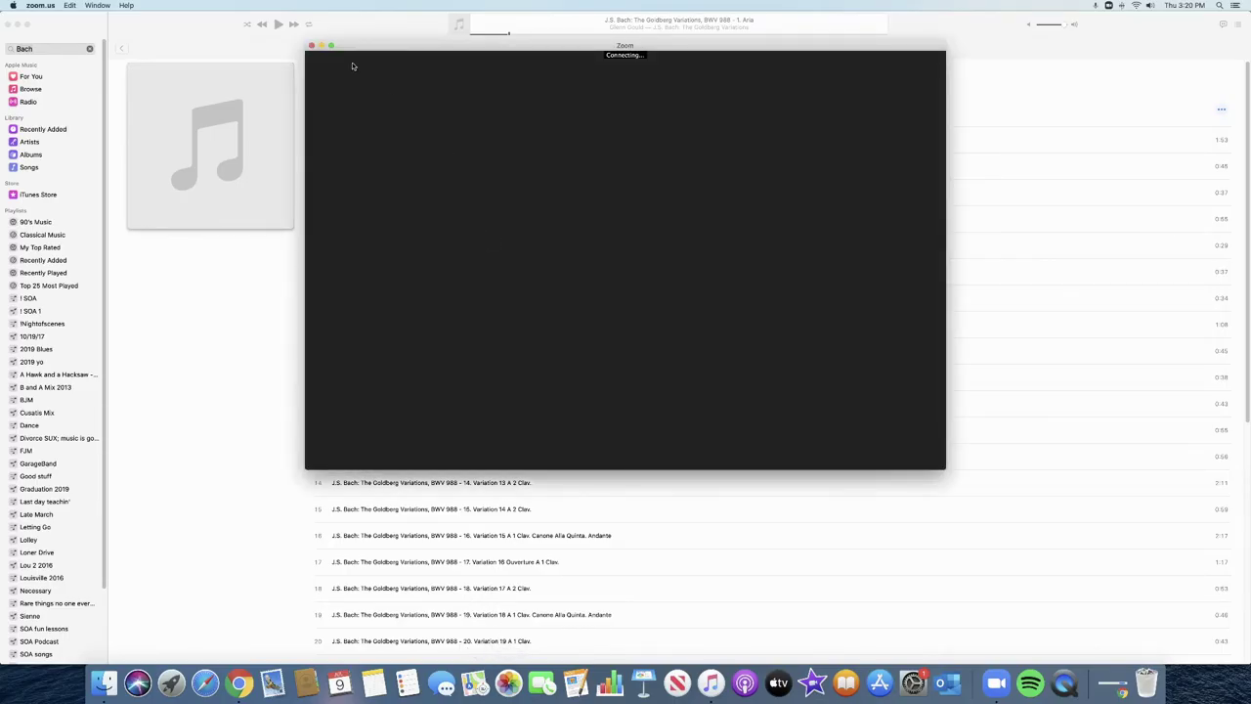
left_click(331, 46)
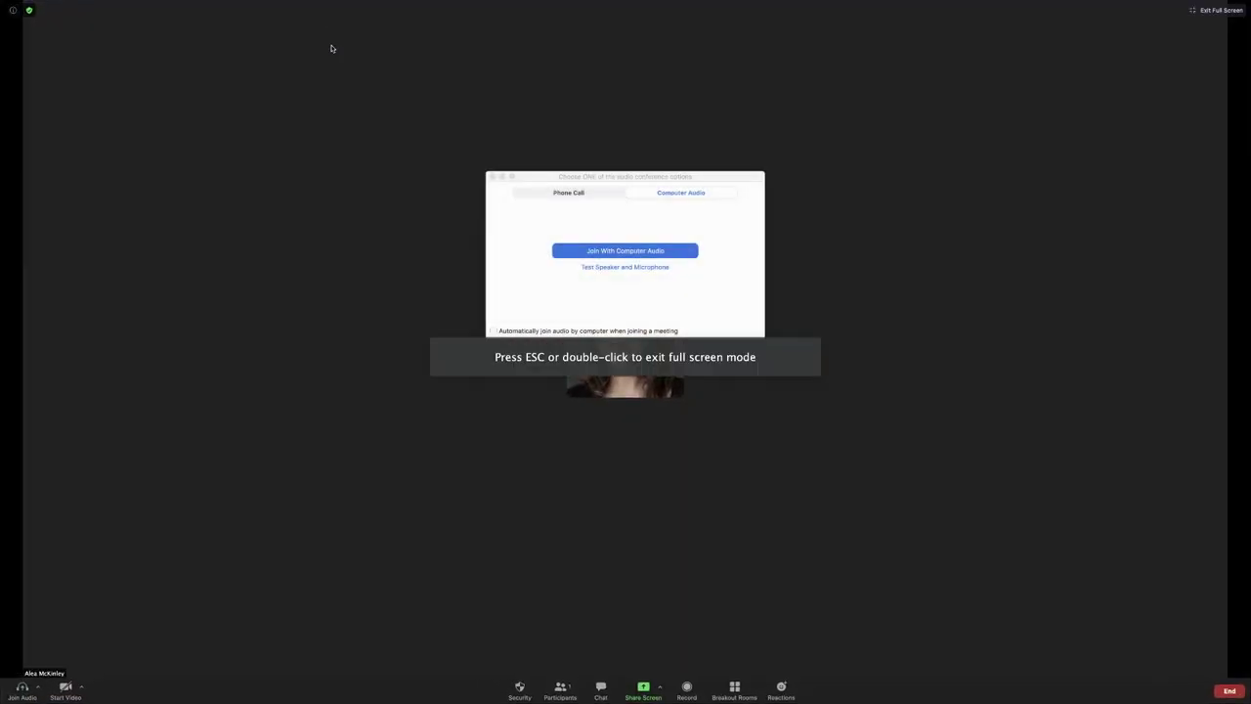
left_click(620, 250)
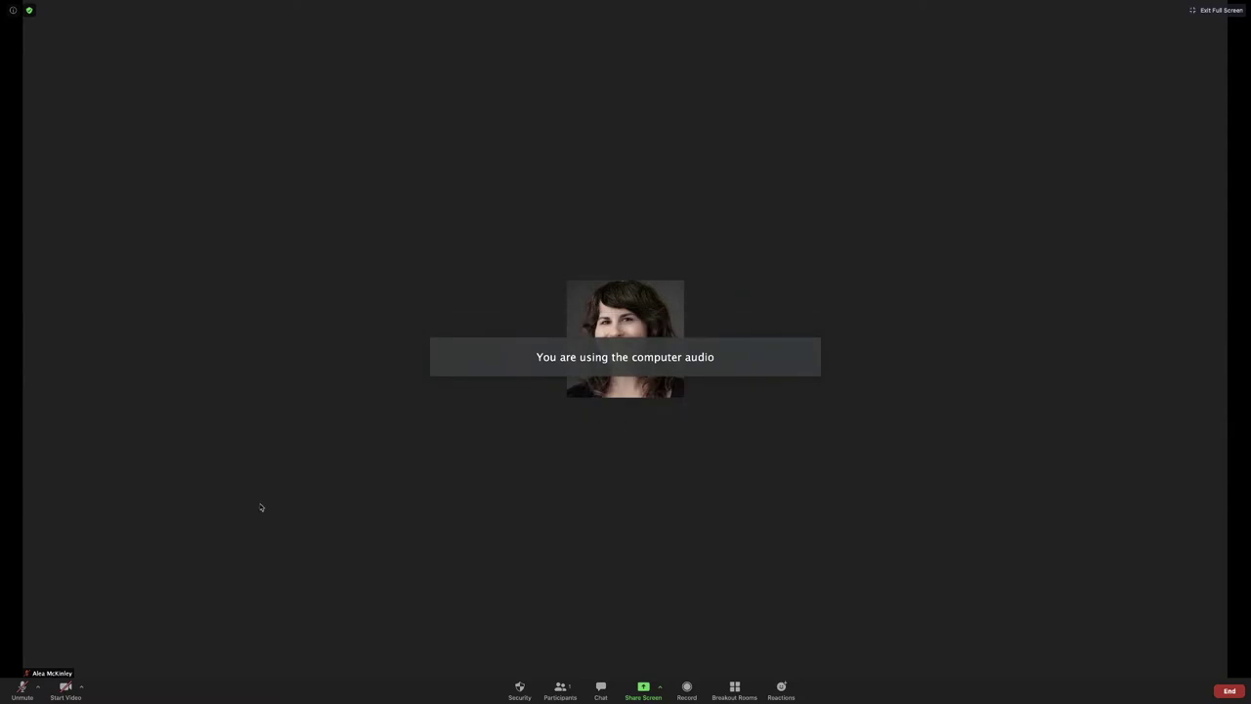
Unmute the microphone and start recording the meeting to the cloud.
left_click(21, 690)
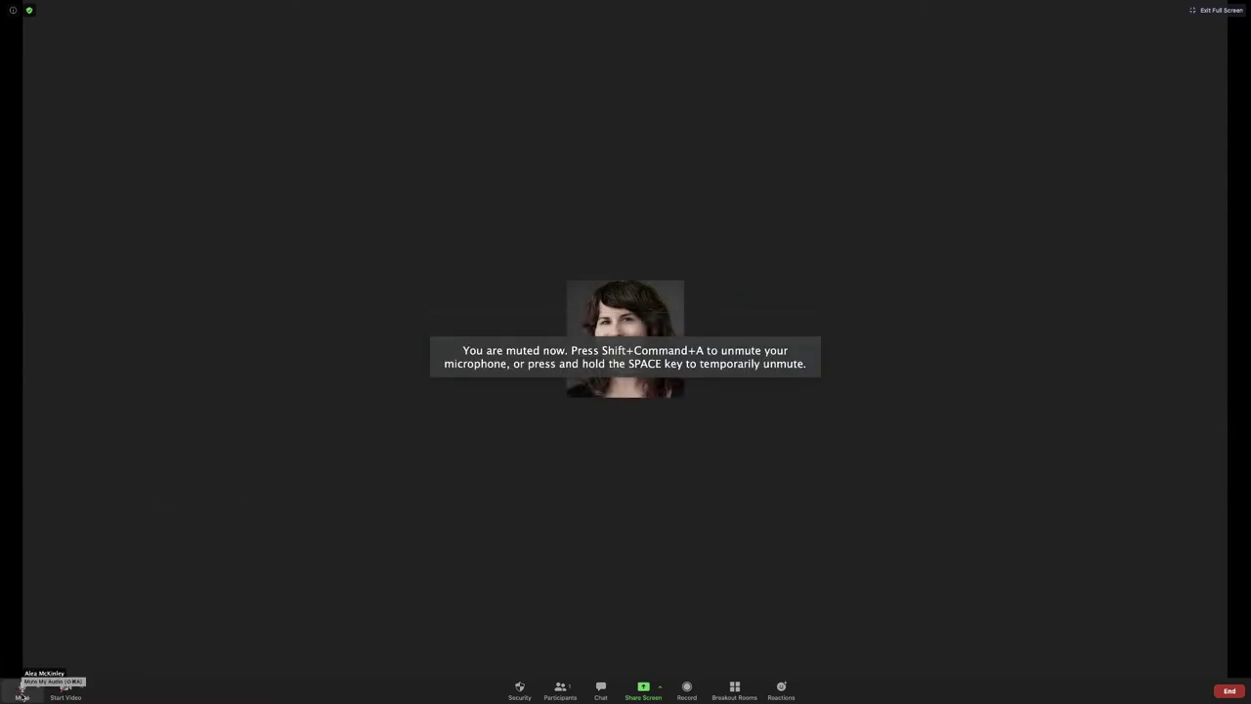
left_click(687, 690)
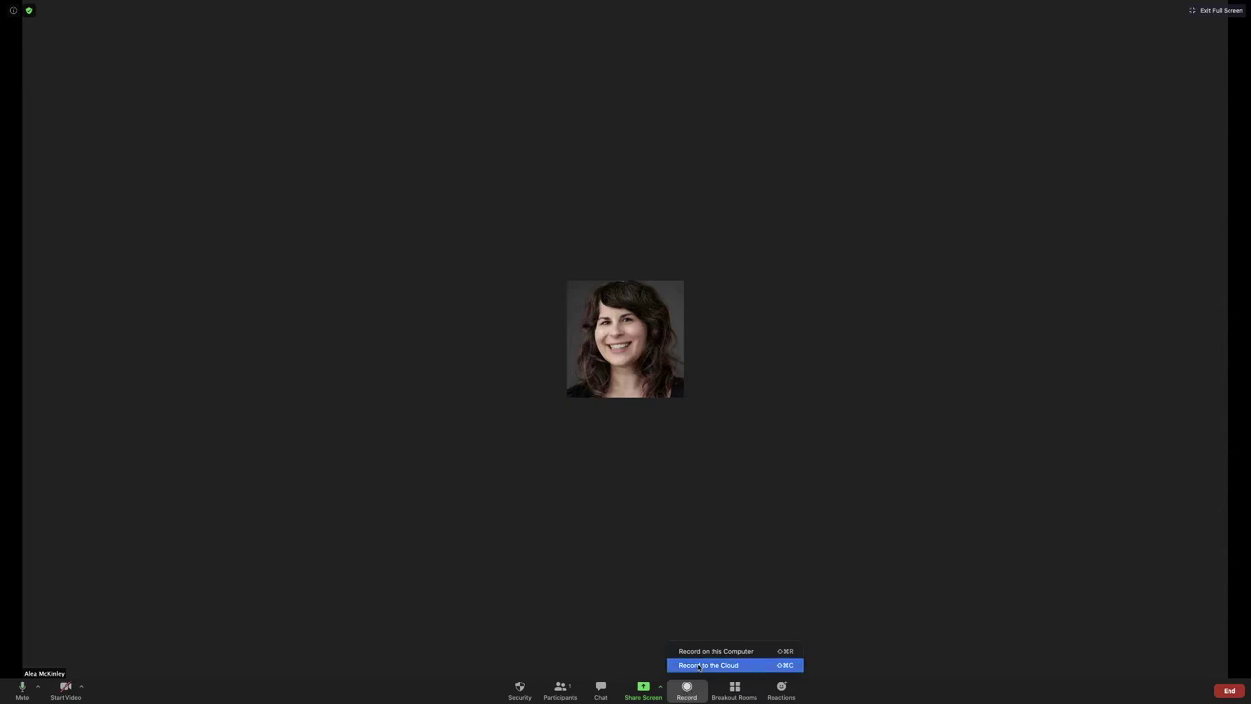
left_click(700, 665)
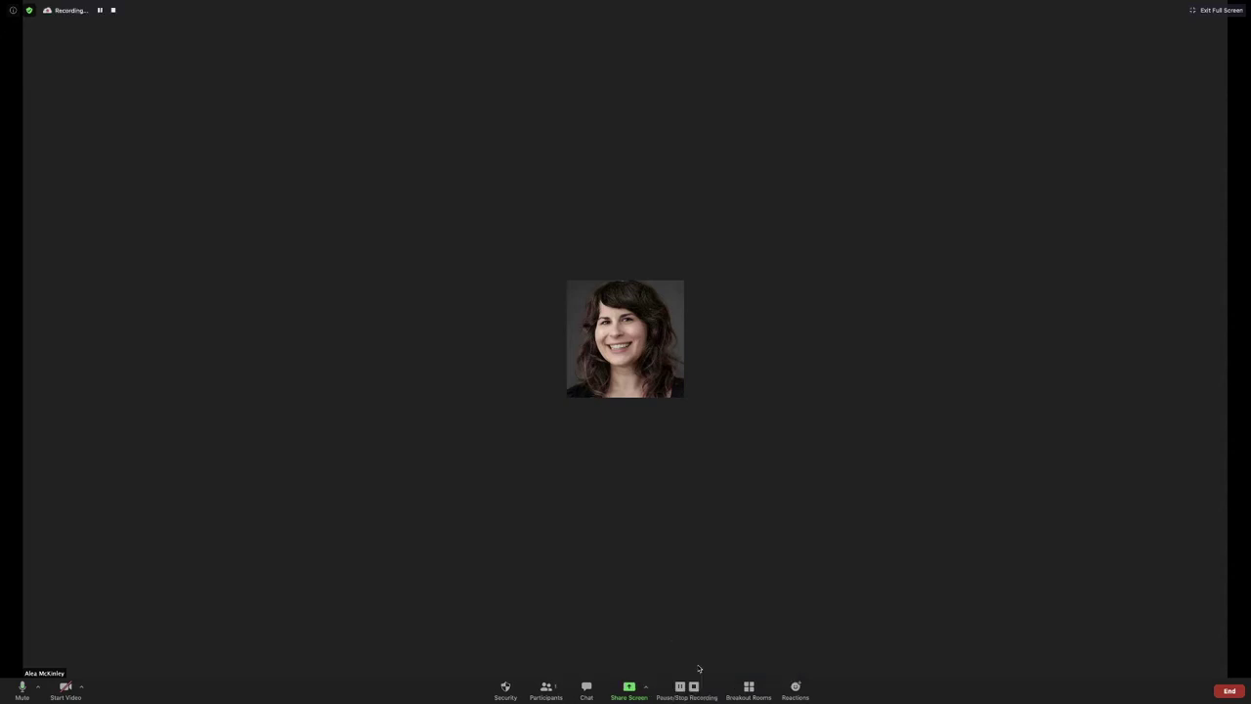
Share the Music window and play and pause the Goldberg Variations Aria several times.
left_click(629, 691)
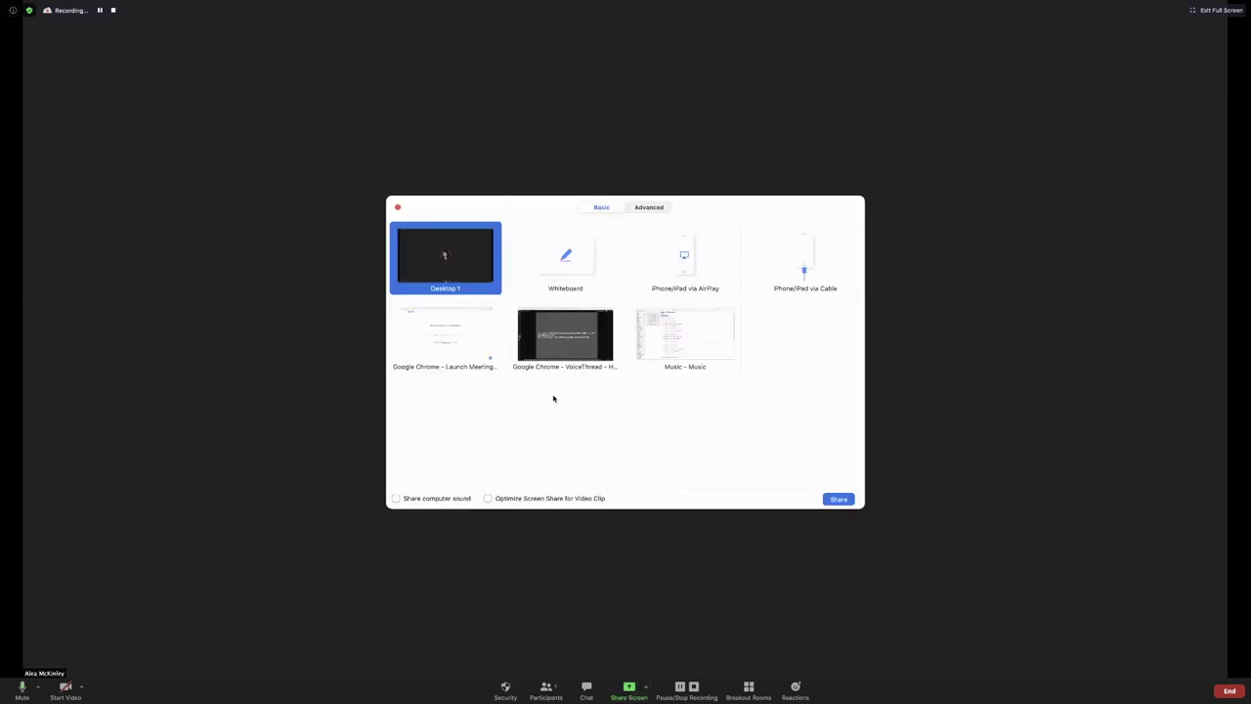
left_click(663, 342)
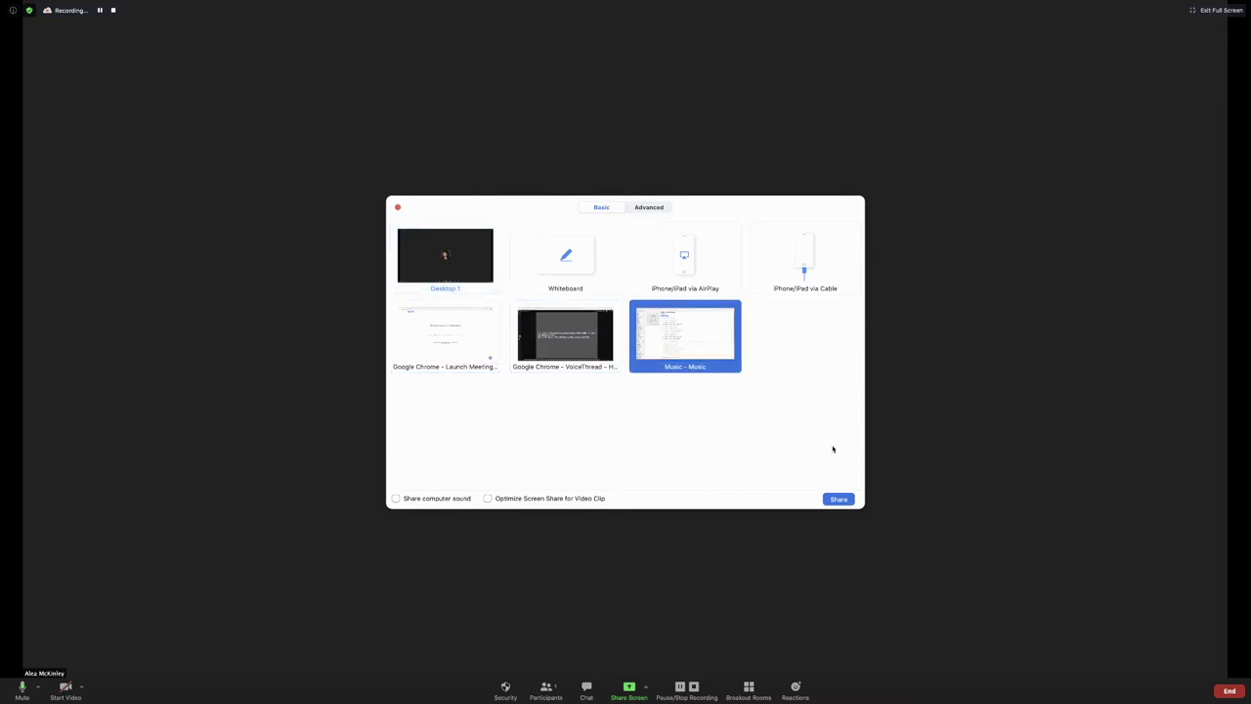
left_click(837, 500)
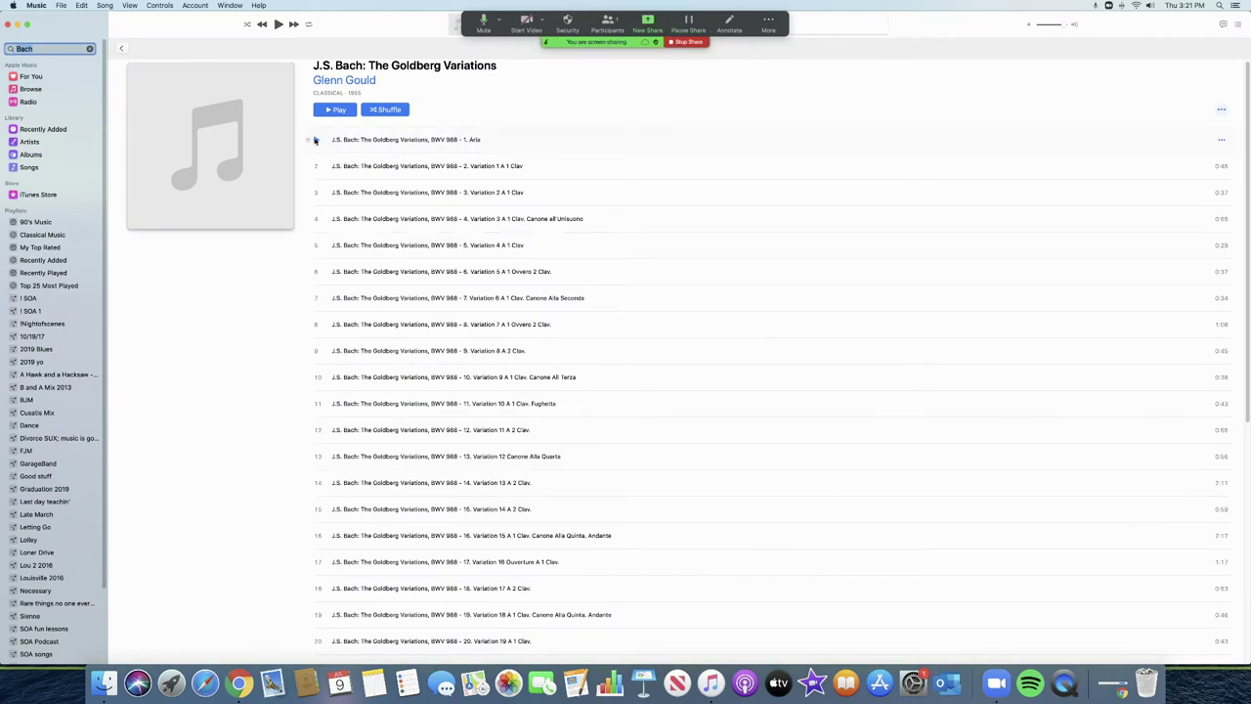
left_click(315, 140)
left_click(315, 140)
left_click(315, 140)
left_click(314, 140)
left_click(315, 140)
left_click(315, 139)
Stop screen sharing and stop the cloud recording, confirming the prompt.
left_click(674, 44)
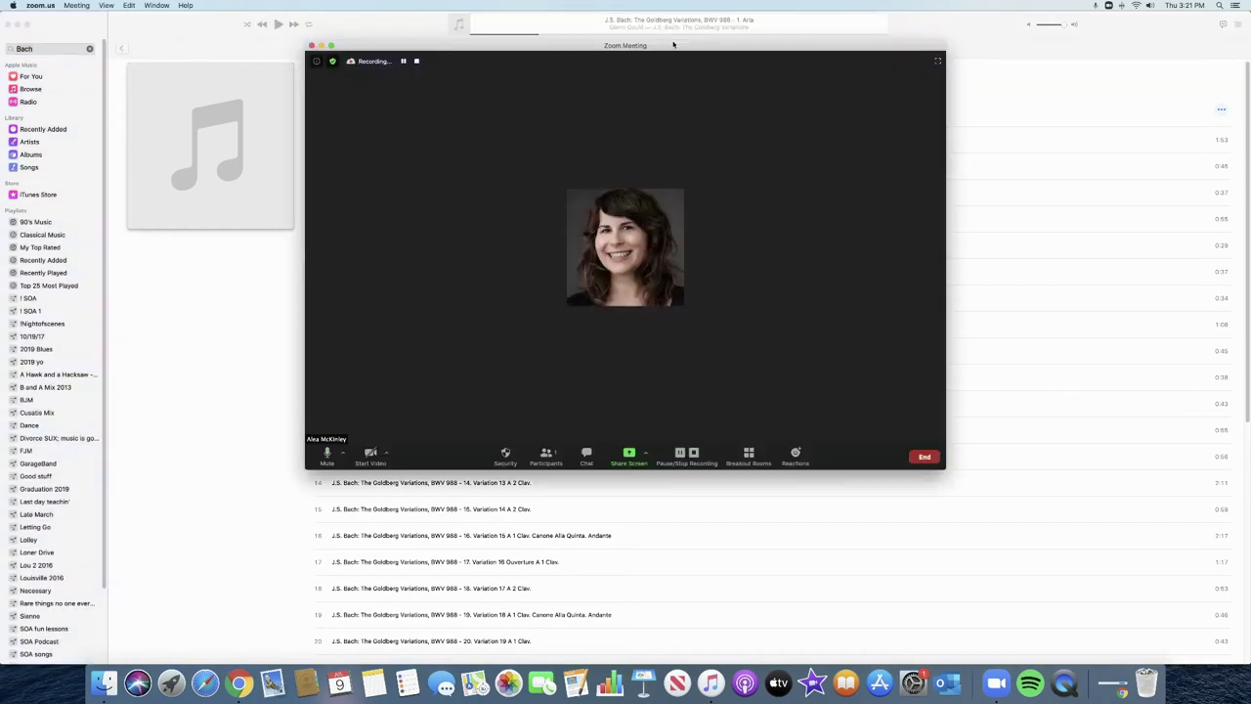
left_click(696, 454)
left_click(676, 290)
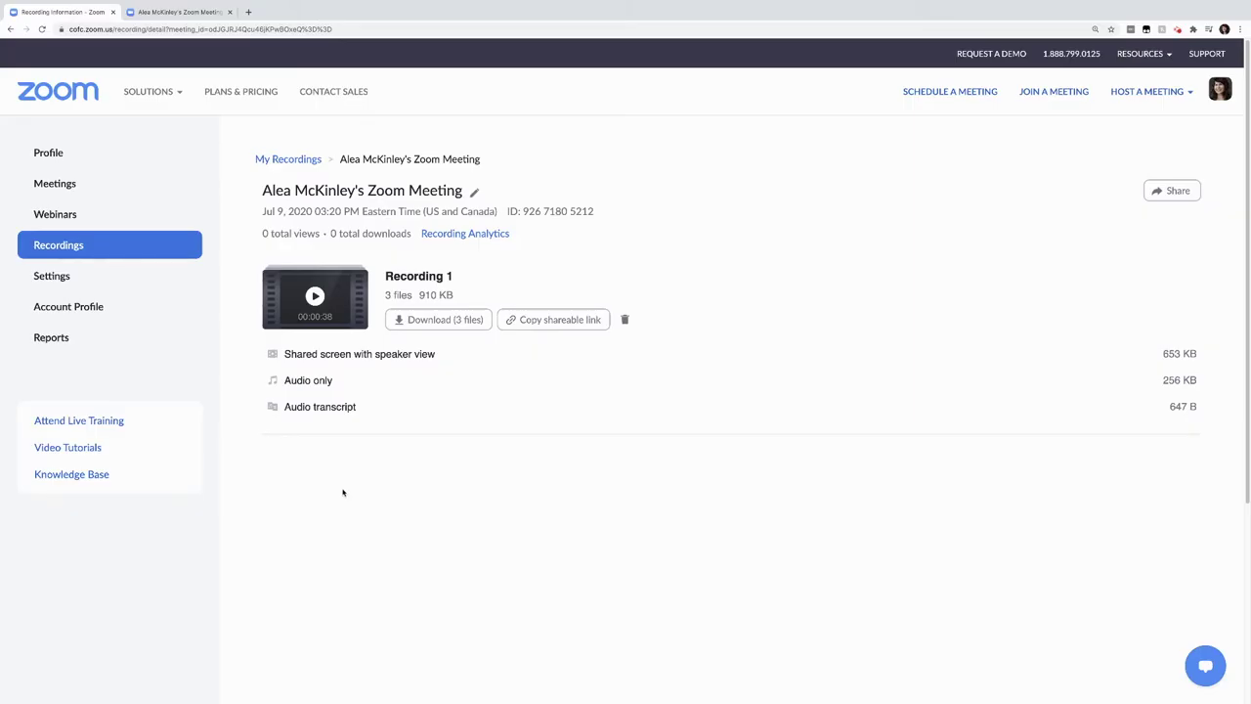
Switch to the tab with the cloud recording's playback page and audio transcript.
scroll(345, 493, "down", 1)
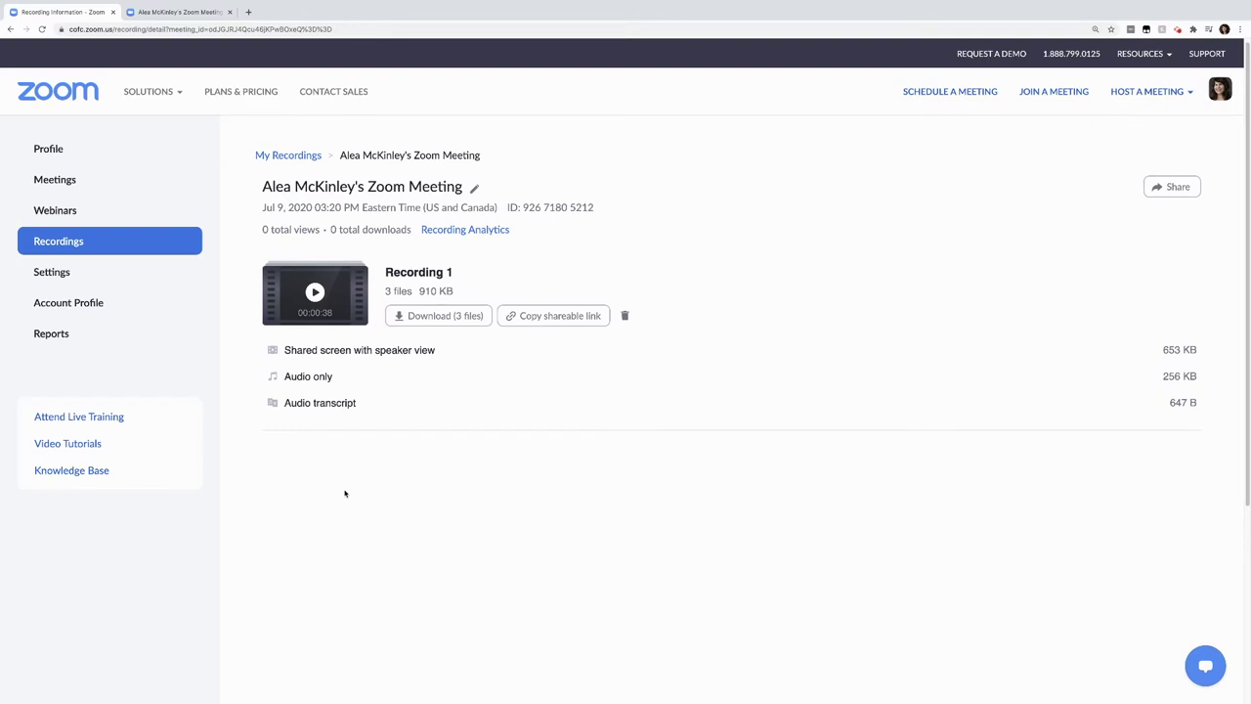
left_click(180, 15)
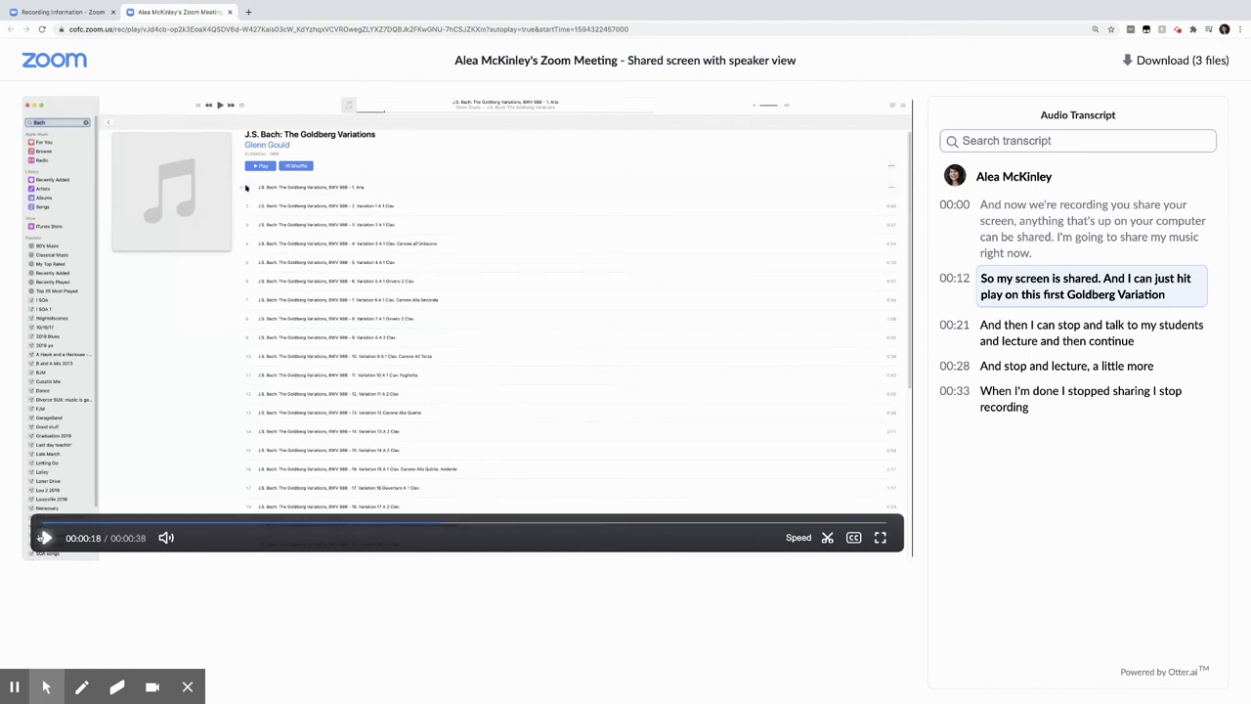
Play the 38-second cloud recording for about ten seconds, then pause it.
left_click(46, 538)
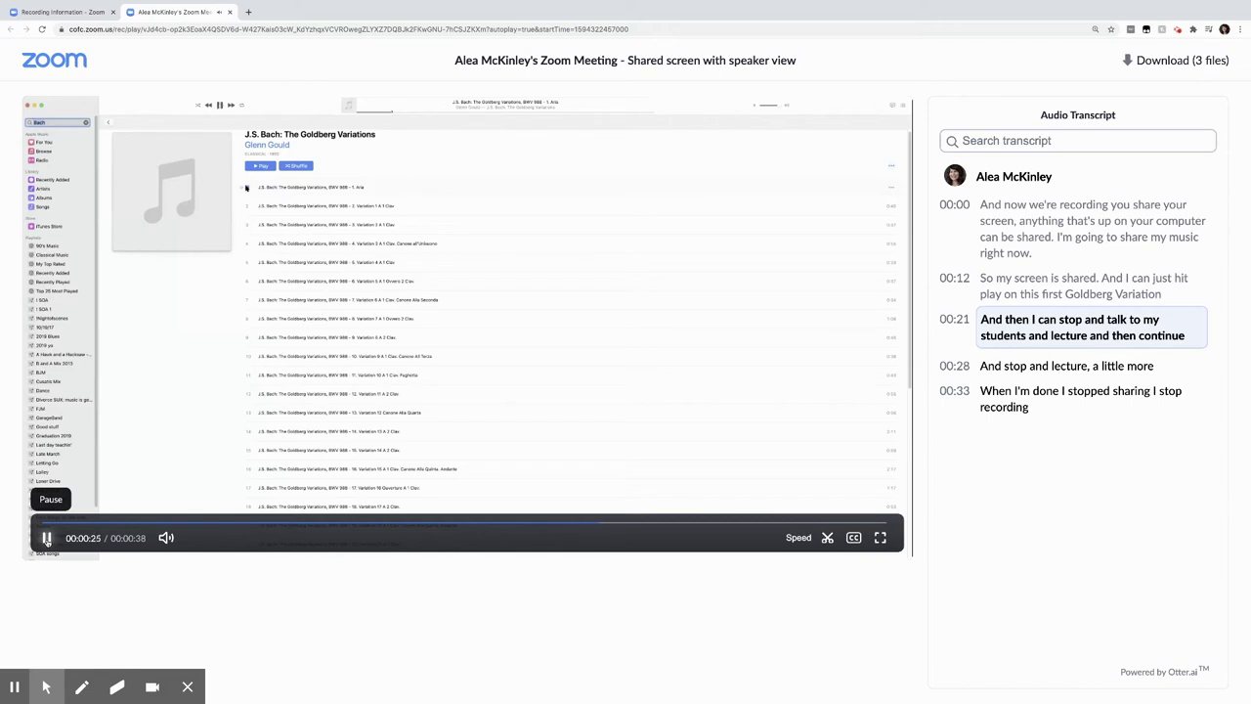
left_click(46, 538)
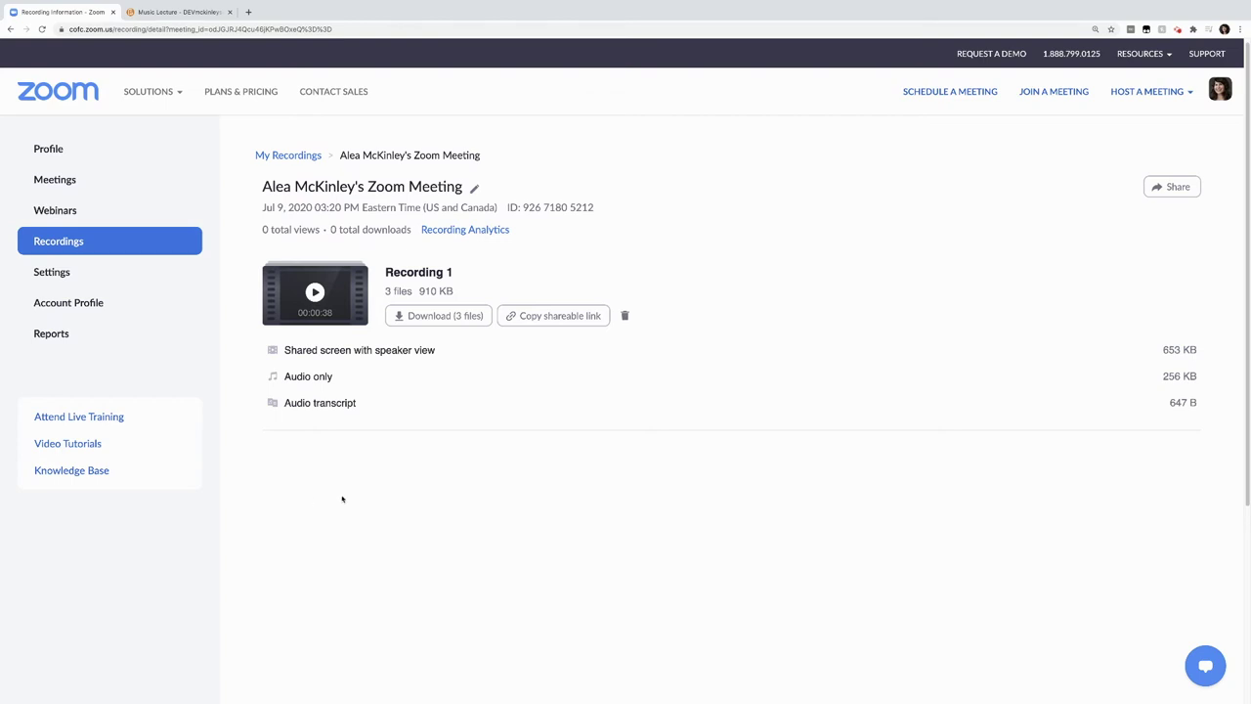
Copy the recording's shareable link and return to the Music Lecture Brightspace tab.
left_click(1172, 186)
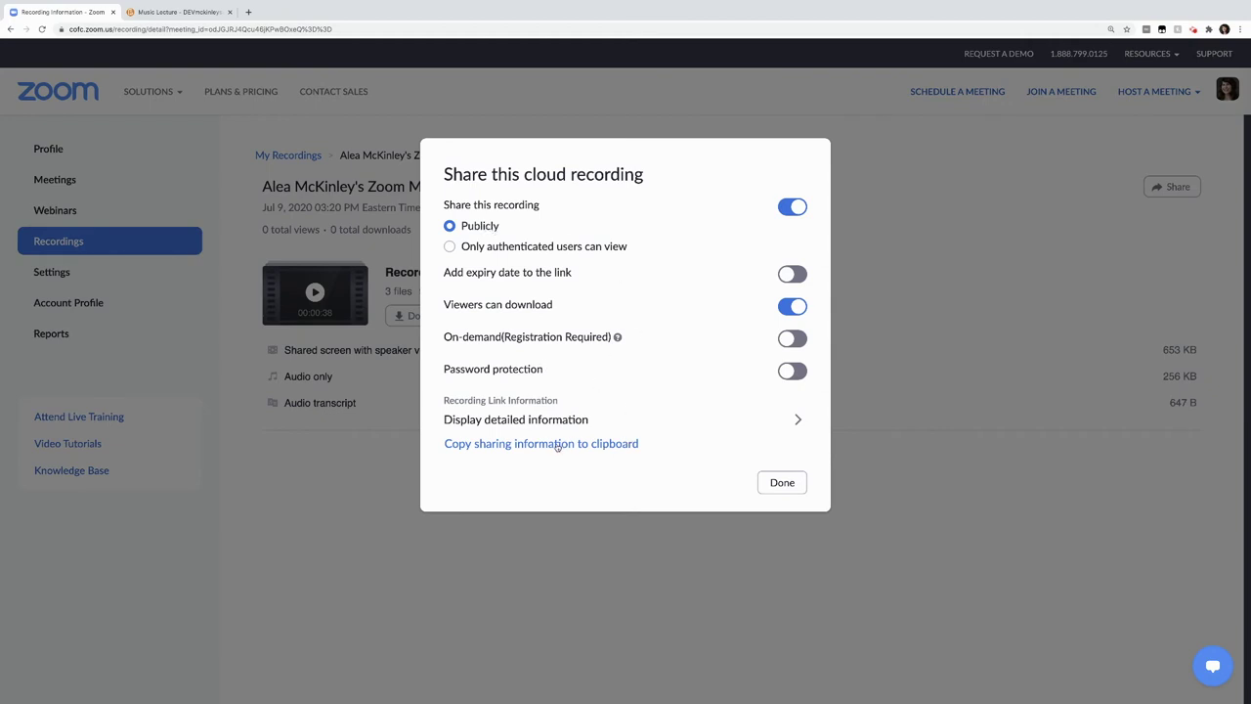
left_click(772, 483)
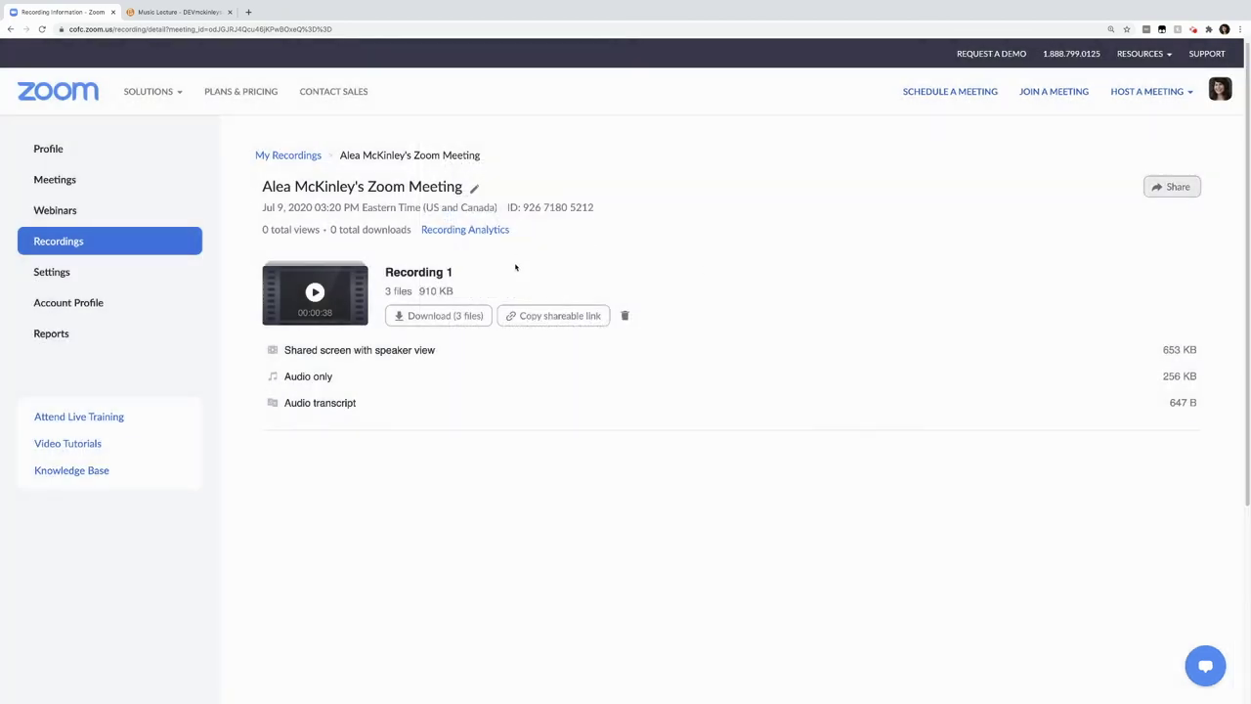
left_click(533, 315)
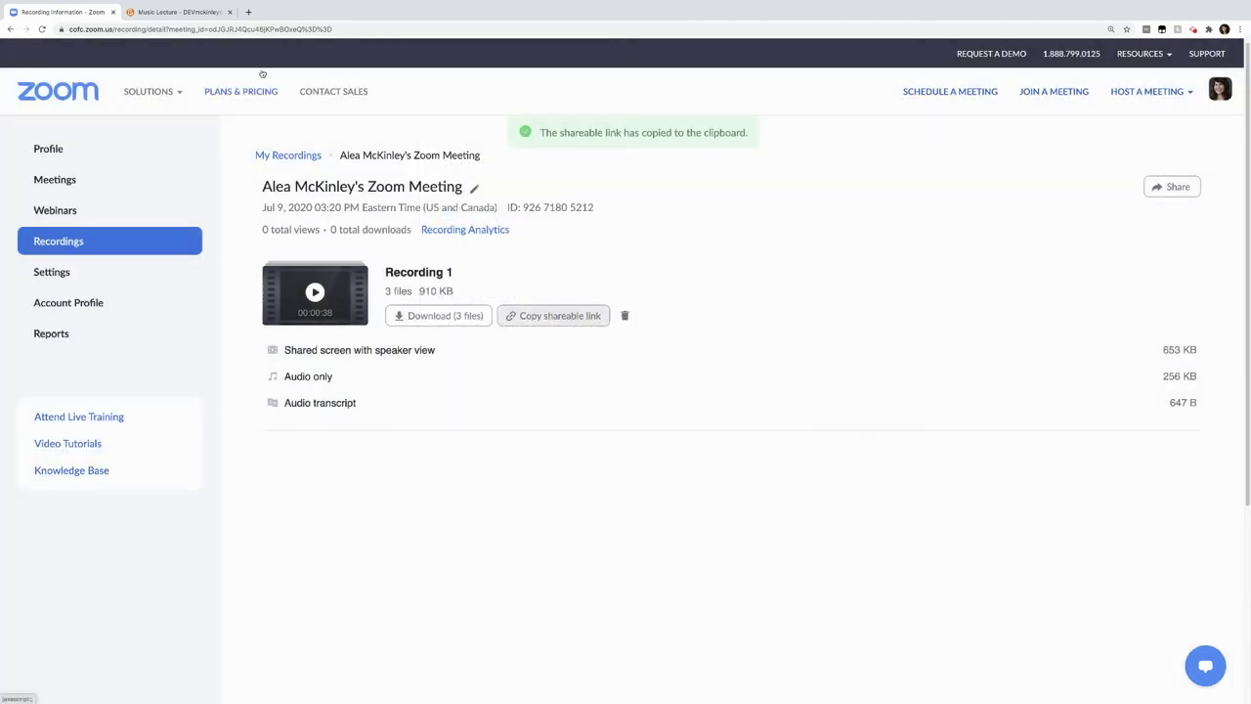
left_click(195, 11)
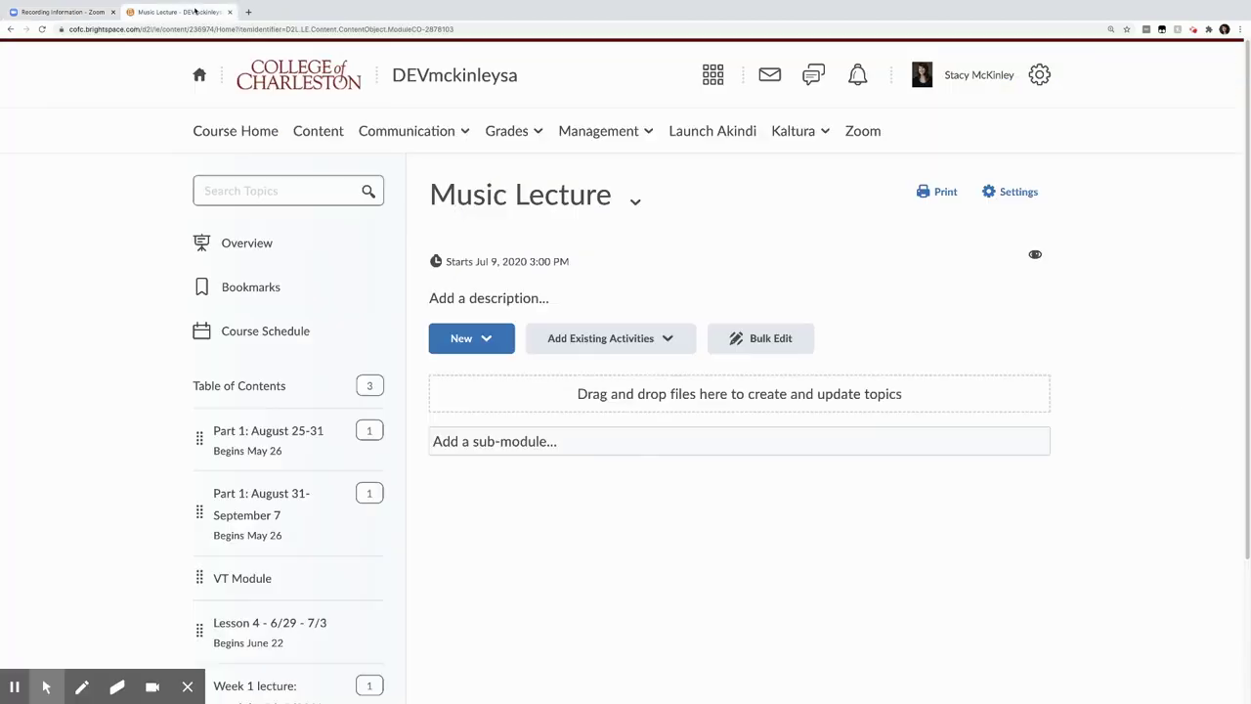
Add a link topic titled 'Music Lecture' using the pasted Zoom cloud recording URL.
left_click(487, 332)
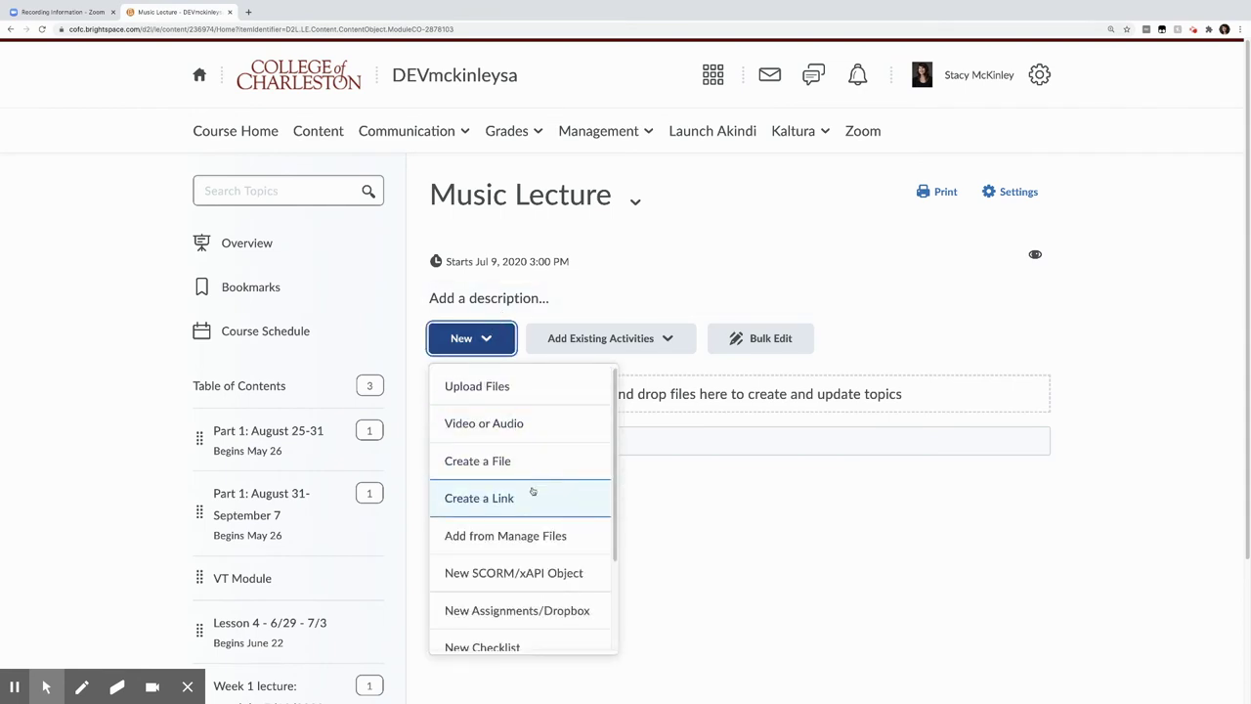
left_click(530, 494)
left_click(540, 234)
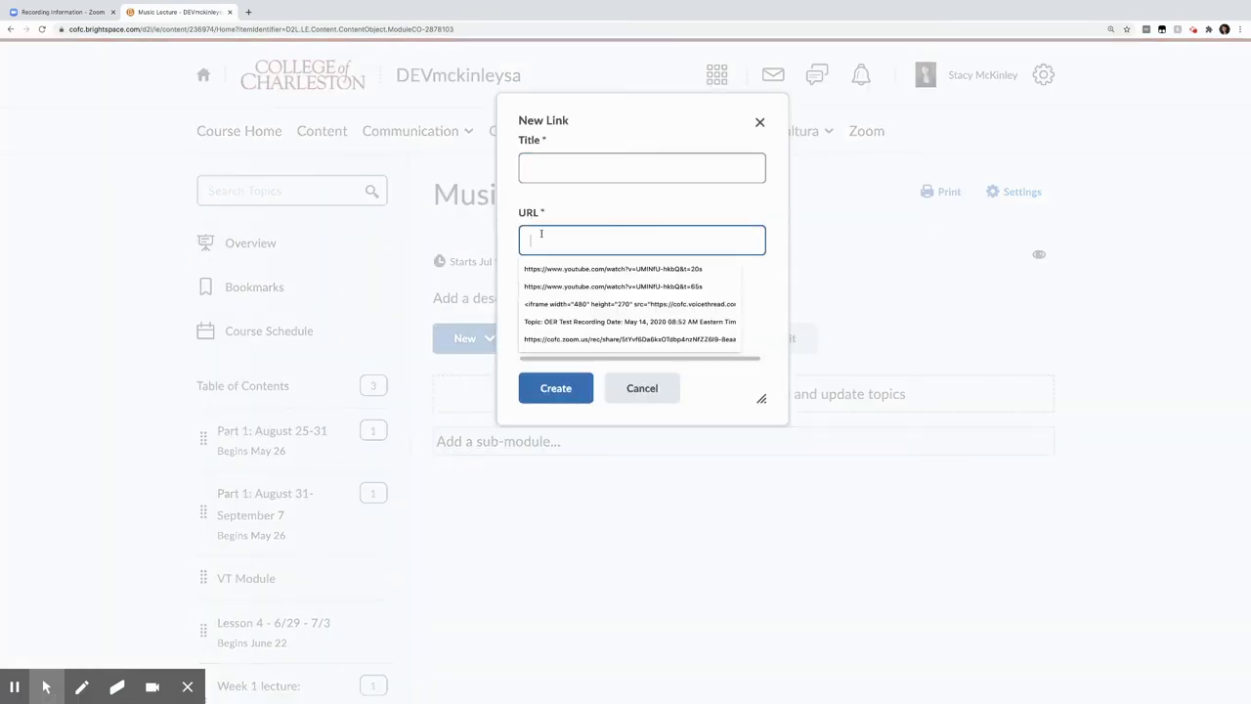
key("ctrl+v")
left_click(559, 176)
type("Music Lecture")
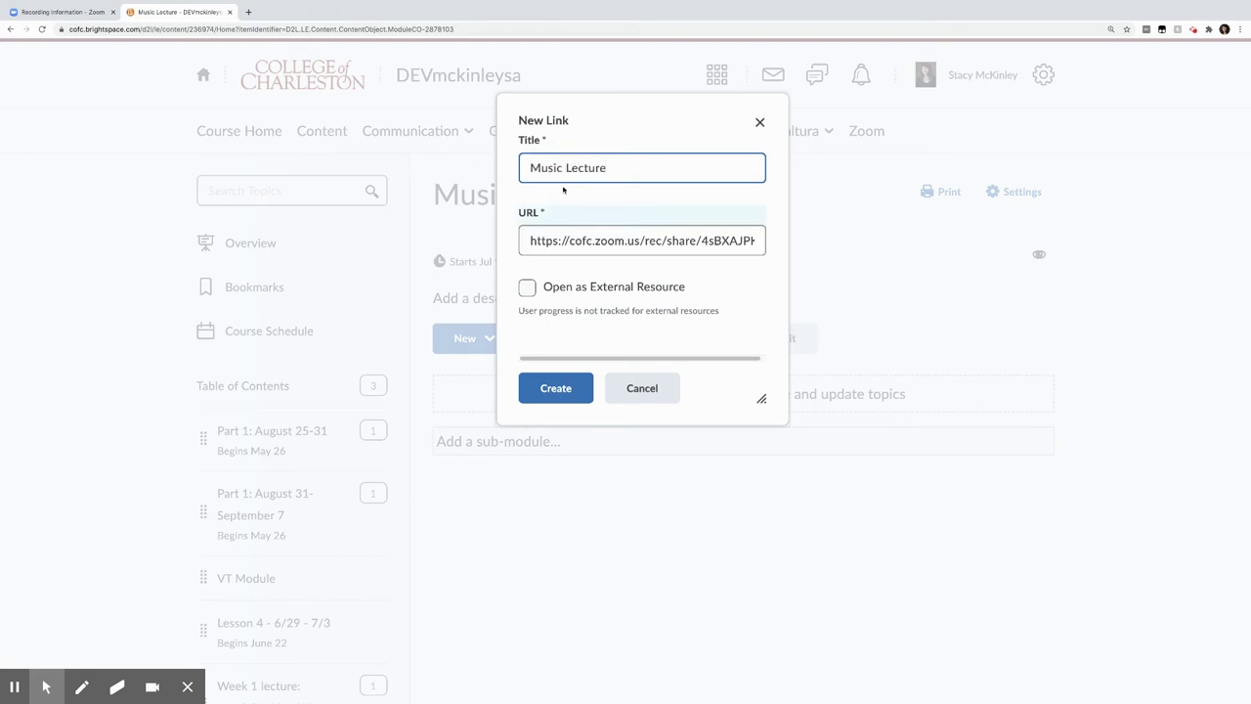
left_click(576, 388)
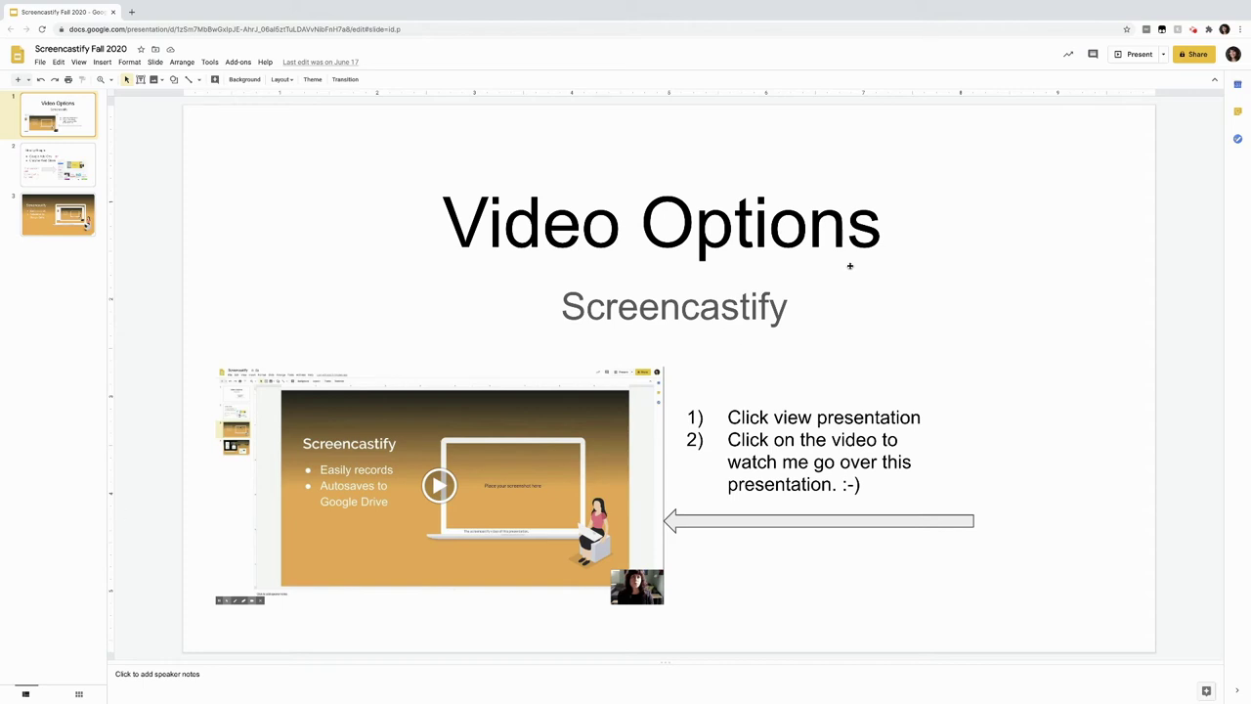
Step through the slides back to 'Literally Google:' and exit full-screen presenting.
left_click(1193, 31)
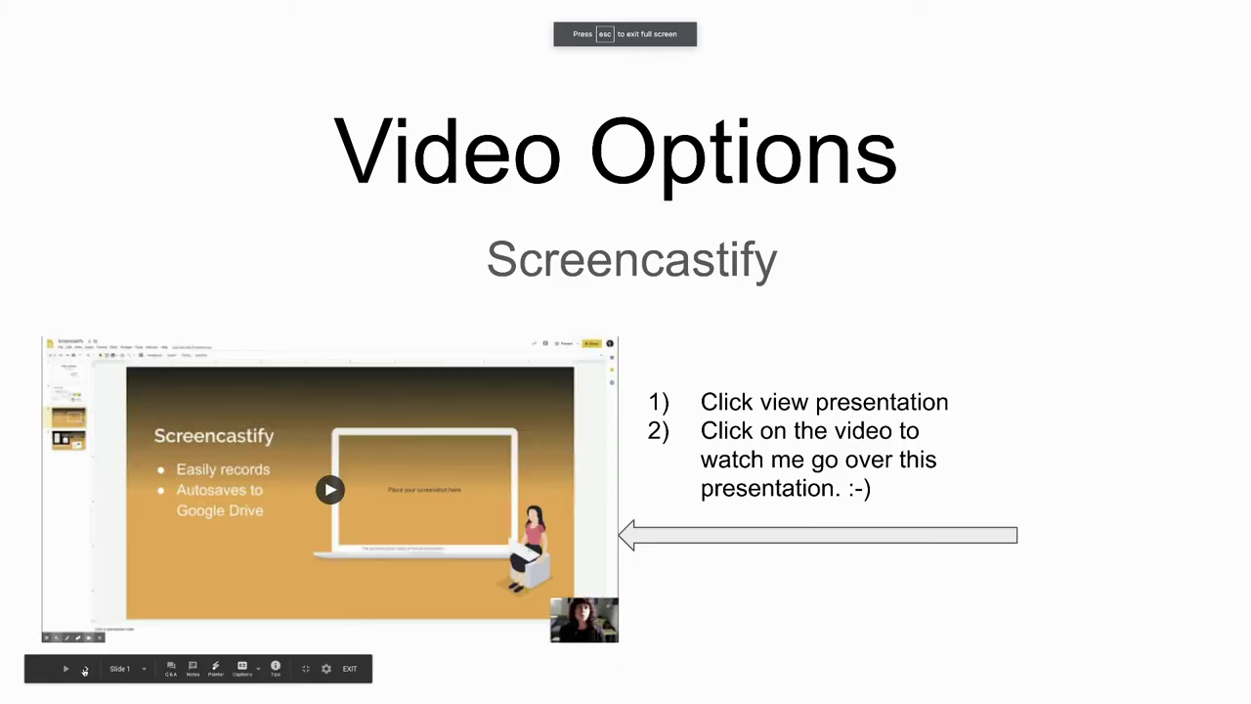
left_click(84, 670)
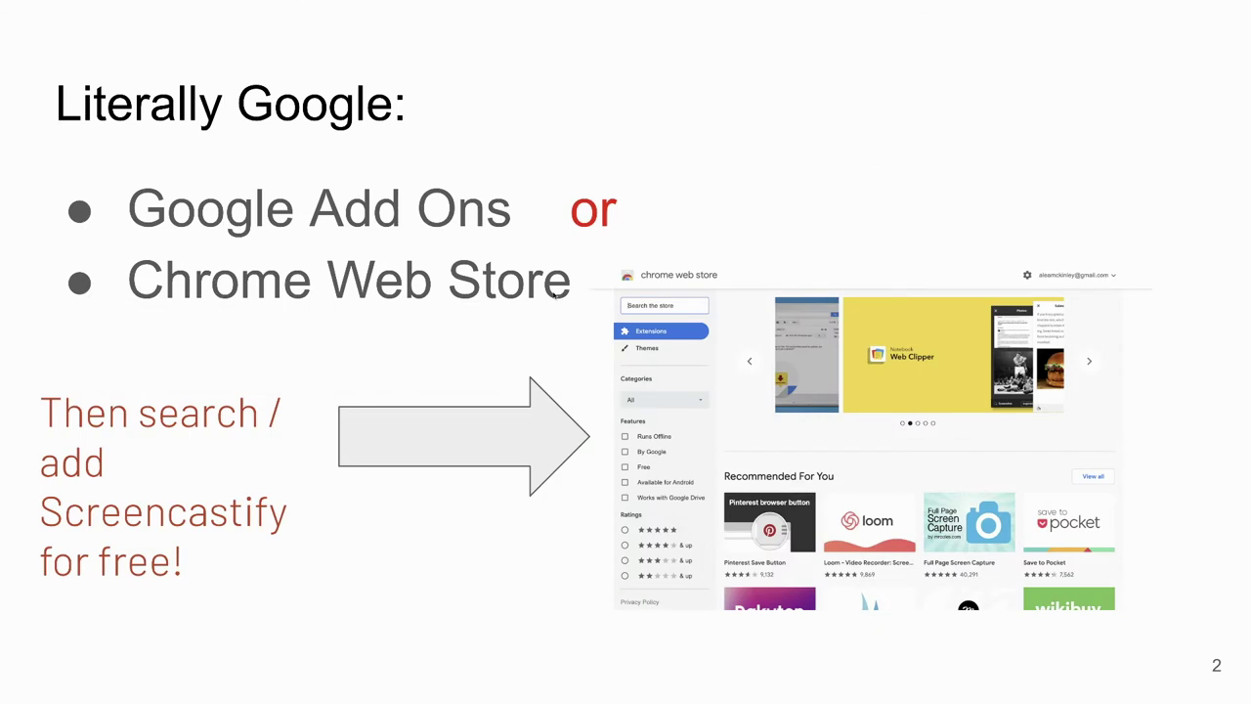
left_click(655, 308)
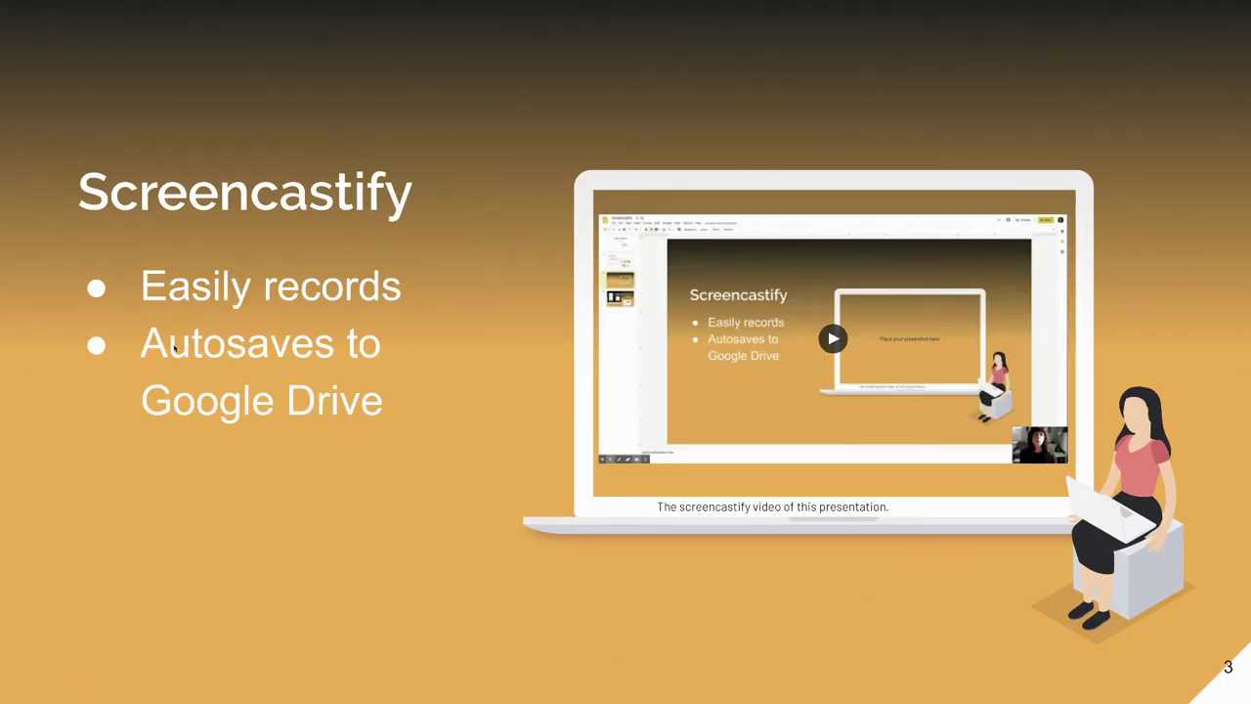
key("Left")
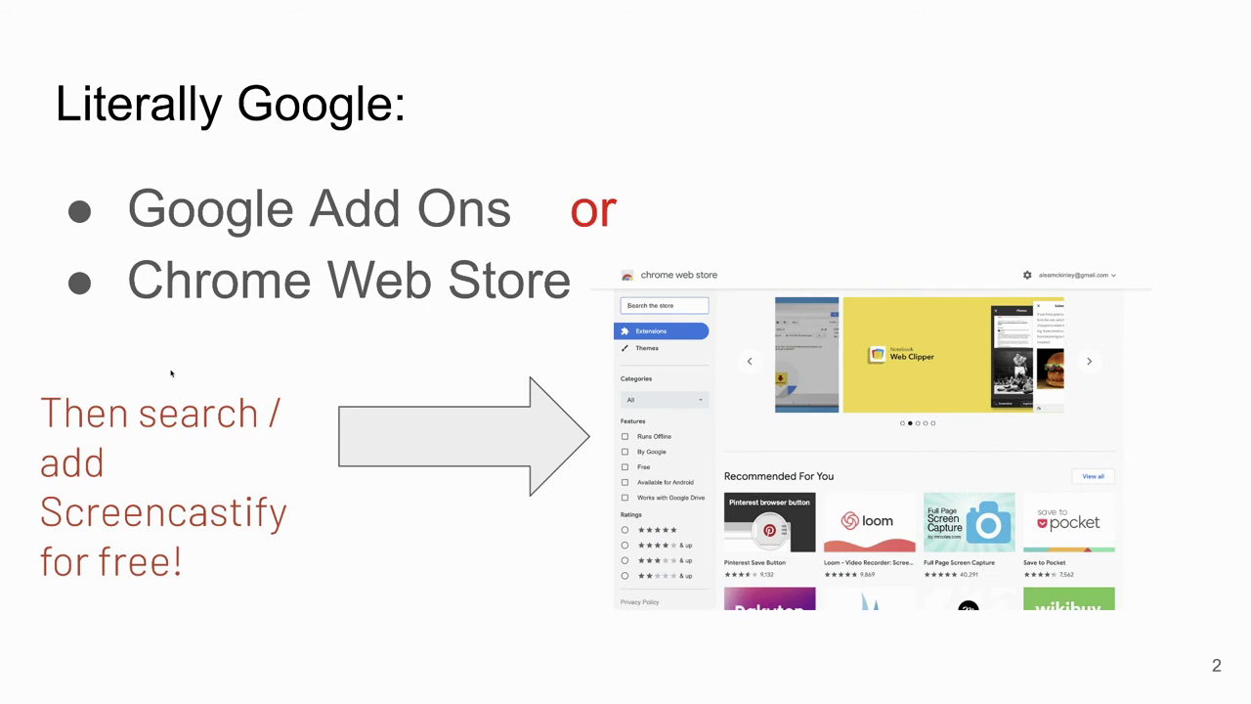
key("Escape")
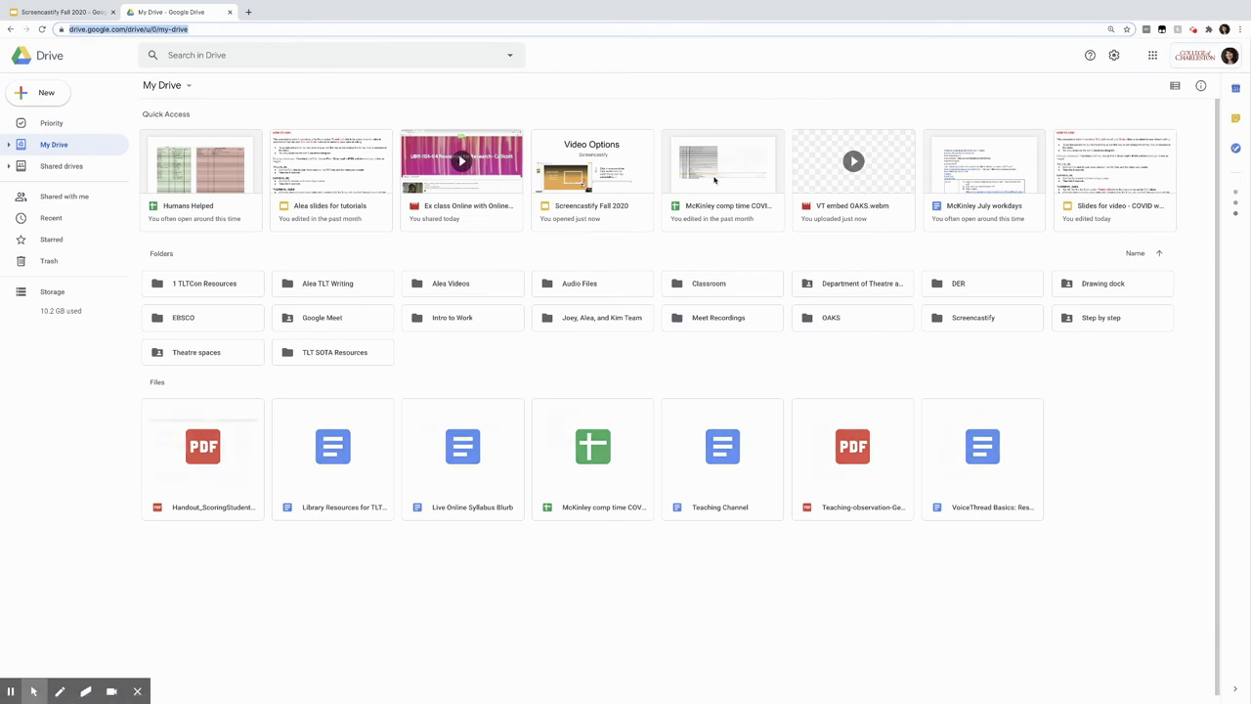
Open the Screencastify folder in Drive, then return to the Screencastify Fall 2020 slides.
double_click(987, 319)
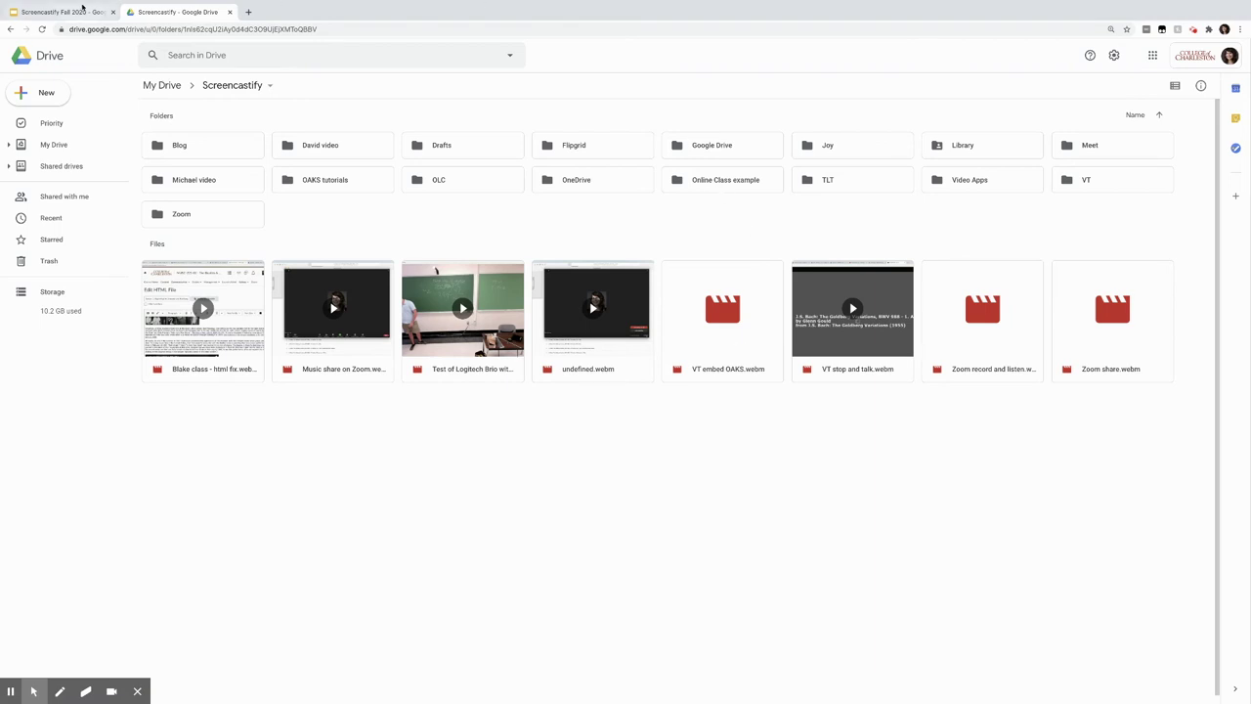
left_click(82, 8)
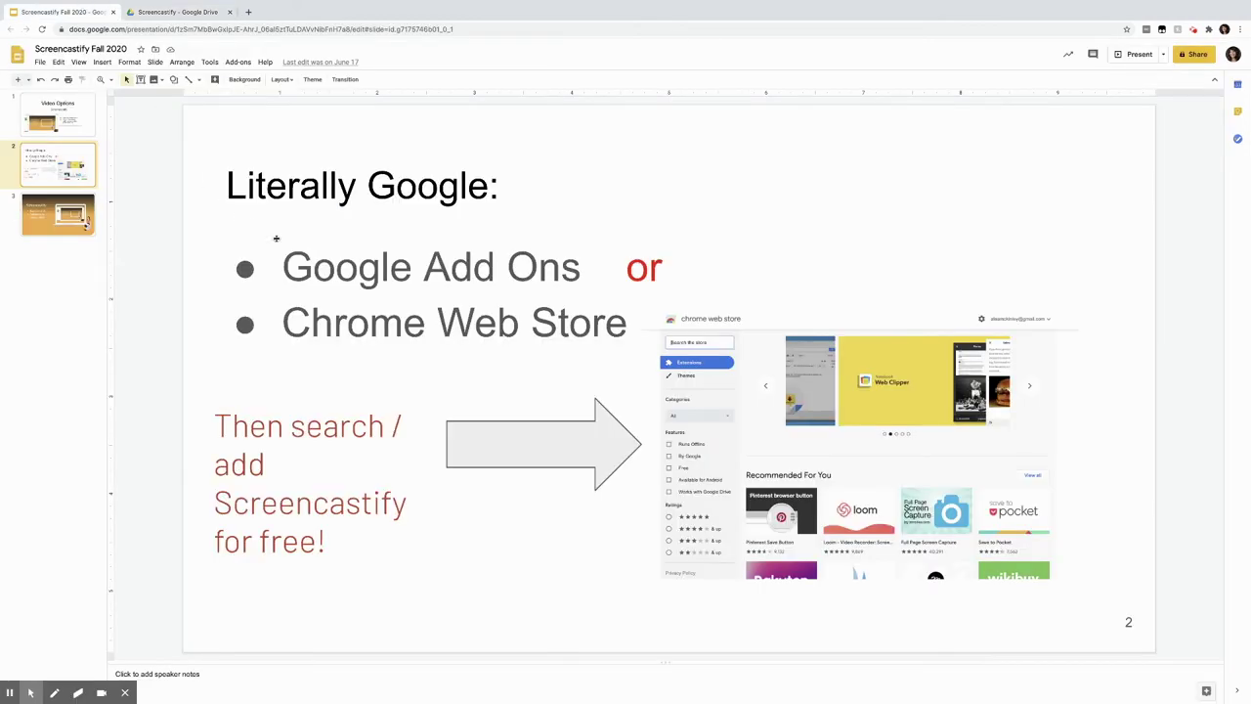
Review the Video Options and 'Literally Google:' slides, then stop the Screencastify recording.
key("Up")
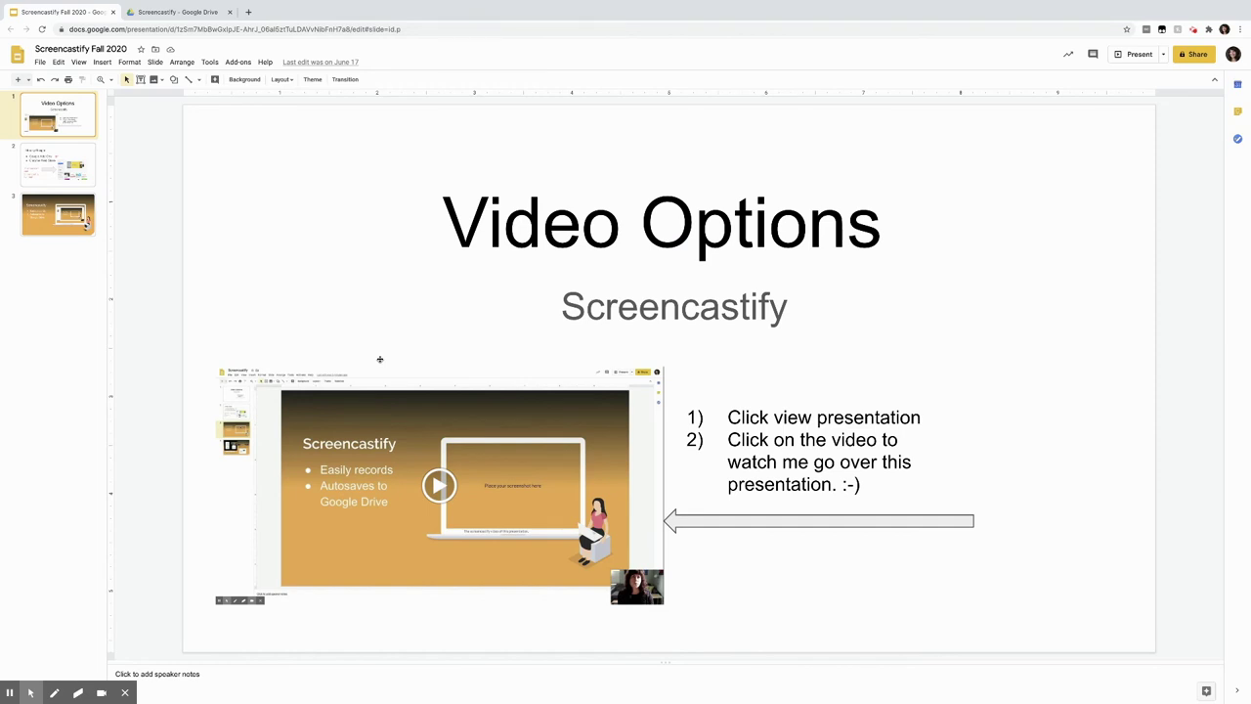
key("Down")
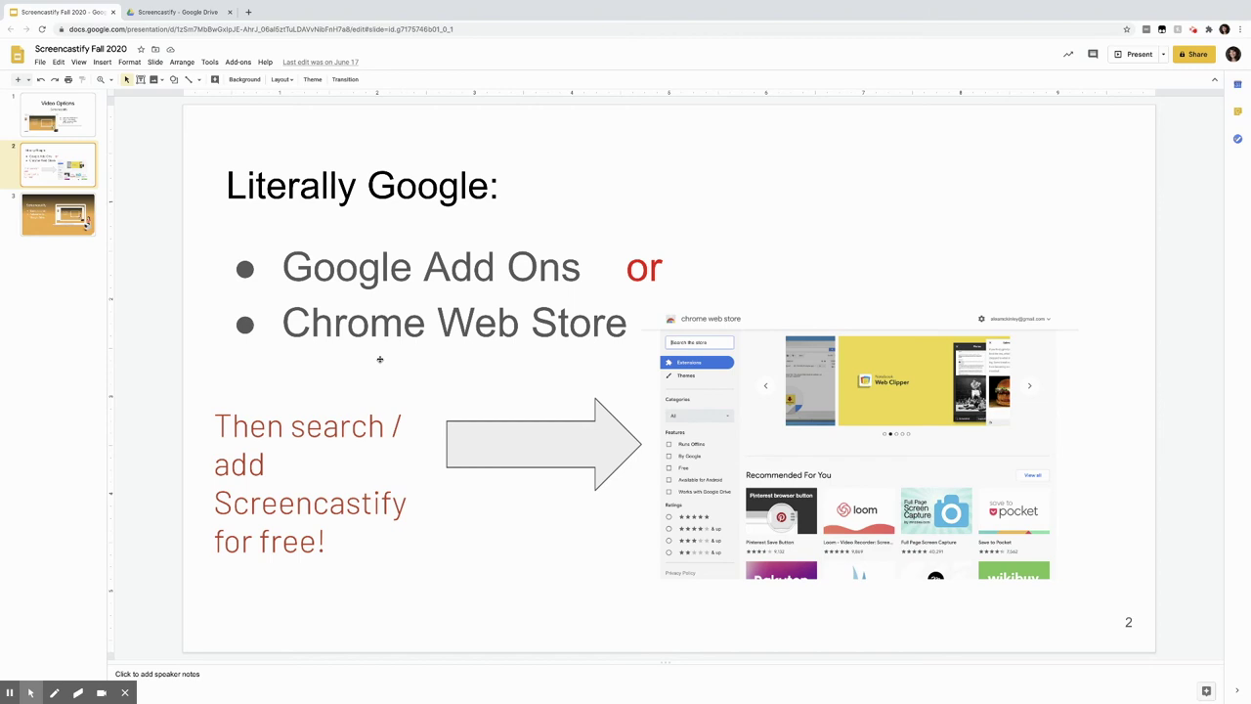
left_click(1193, 31)
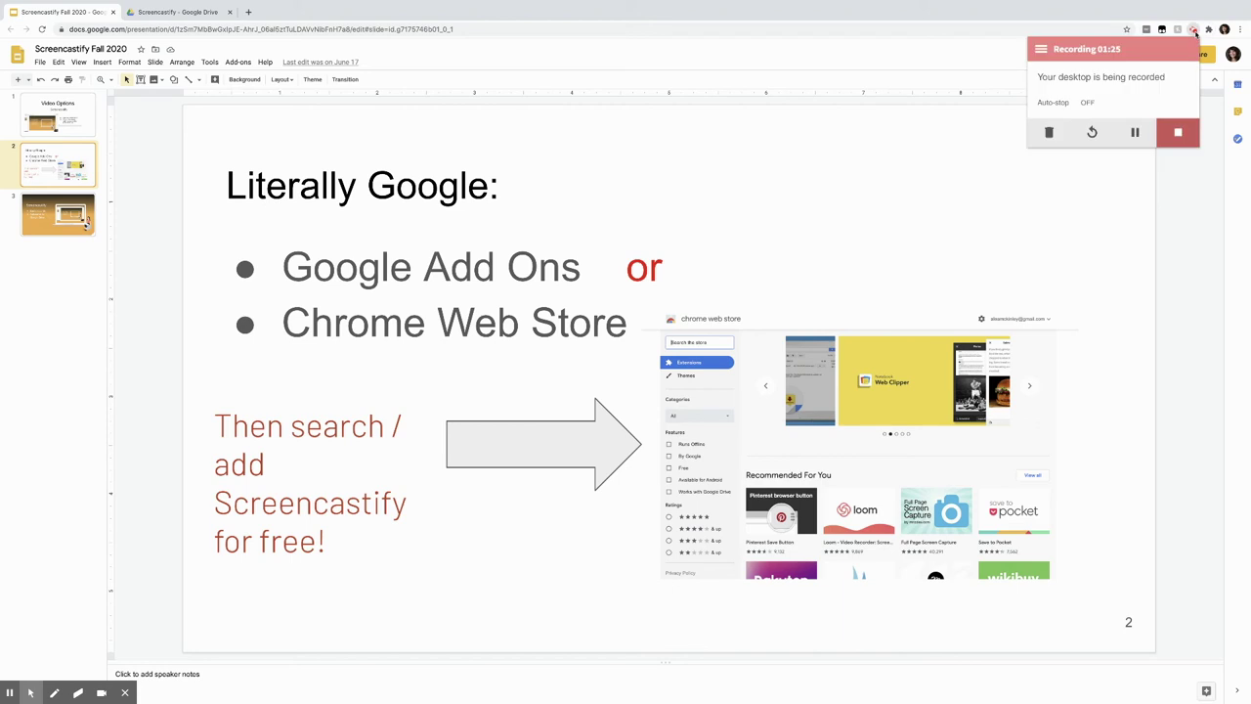
left_click(1177, 134)
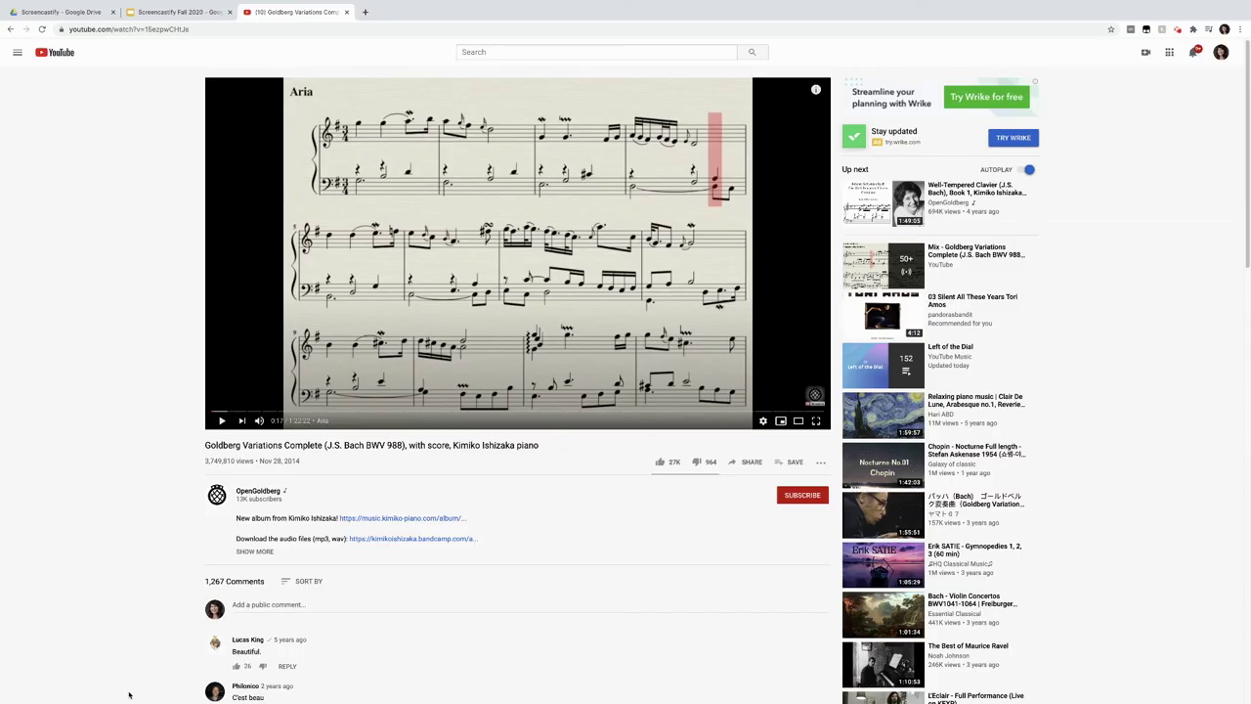
Play the Goldberg Variations video full screen, jump to 2:27, pause at 2:32, and exit full screen.
left_click(816, 420)
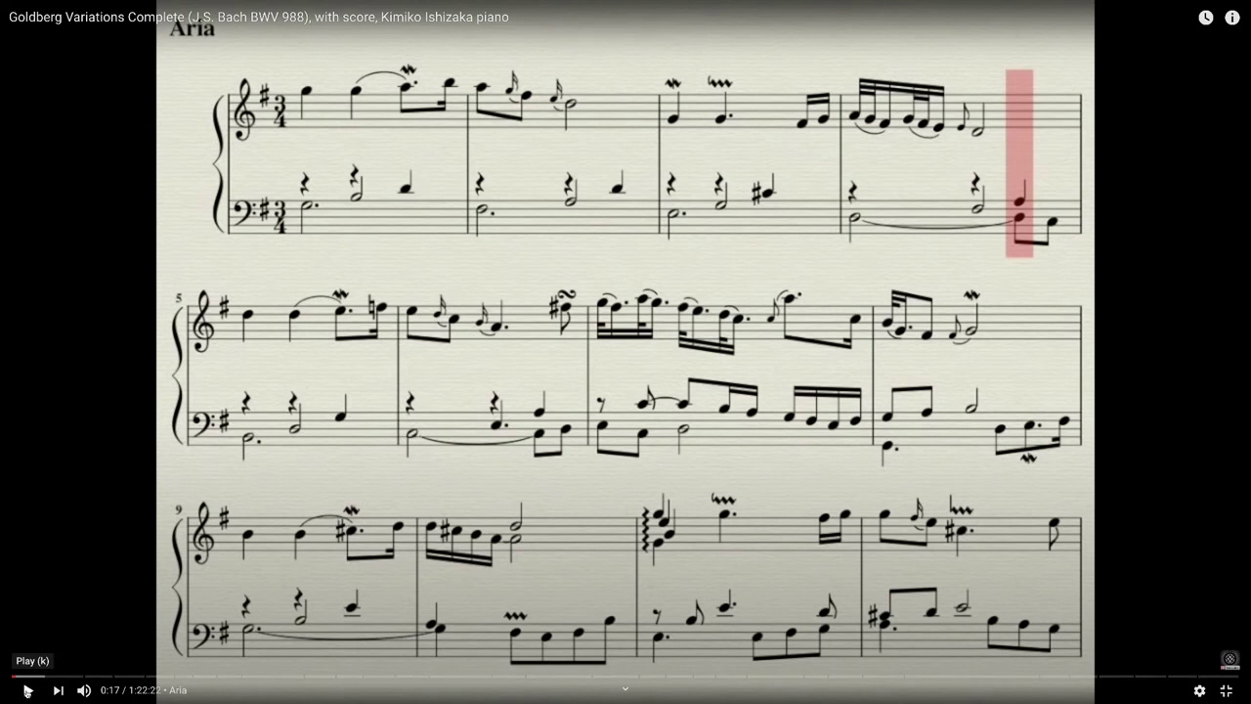
left_click(27, 690)
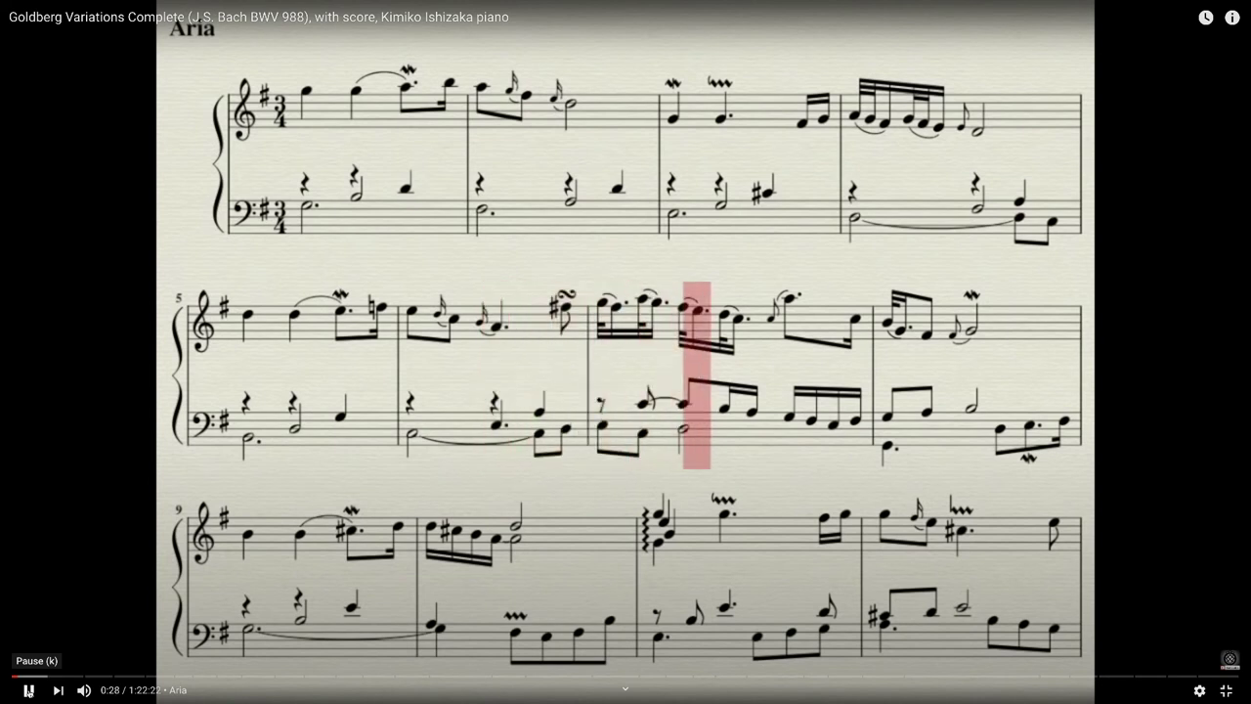
left_click(30, 690)
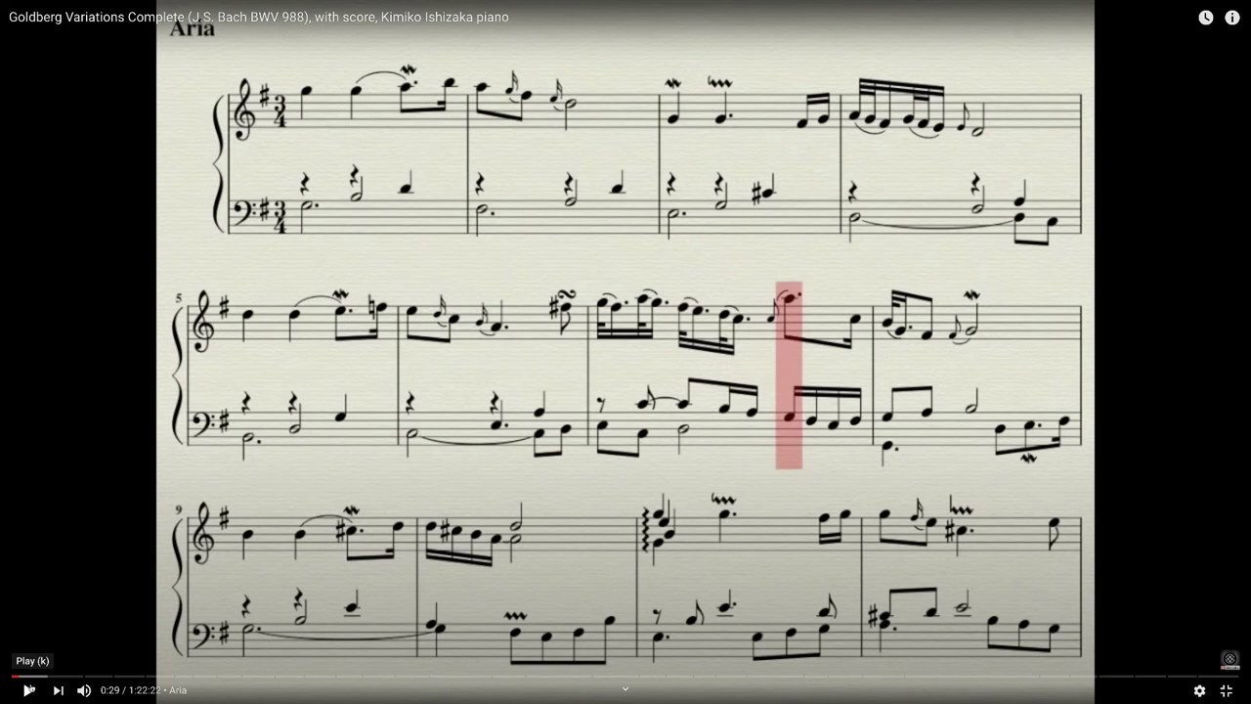
left_click(47, 676)
left_click(30, 690)
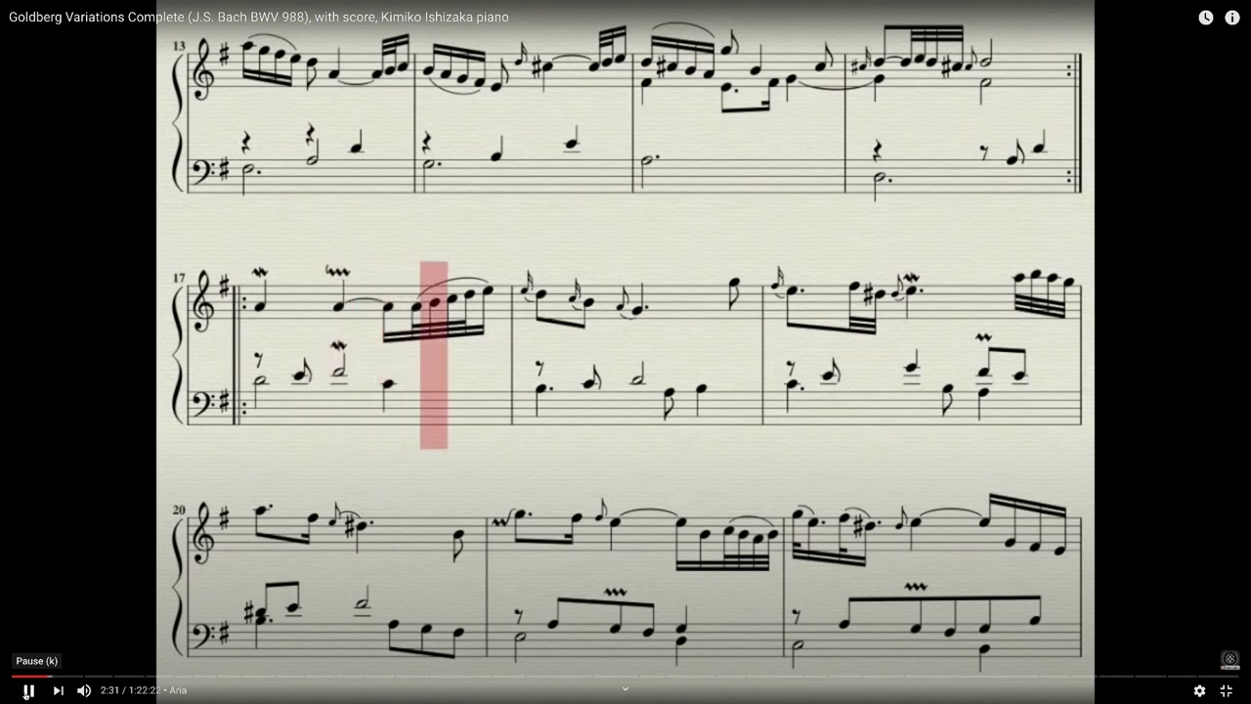
left_click(29, 690)
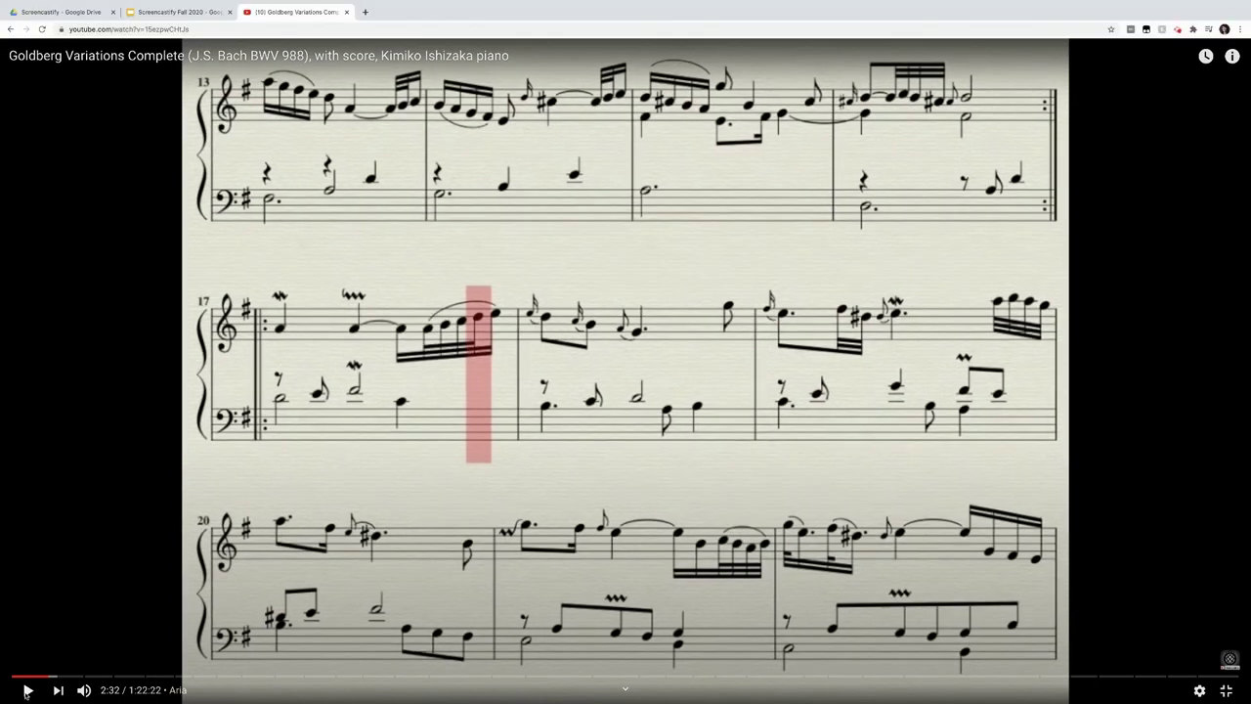
key("Escape")
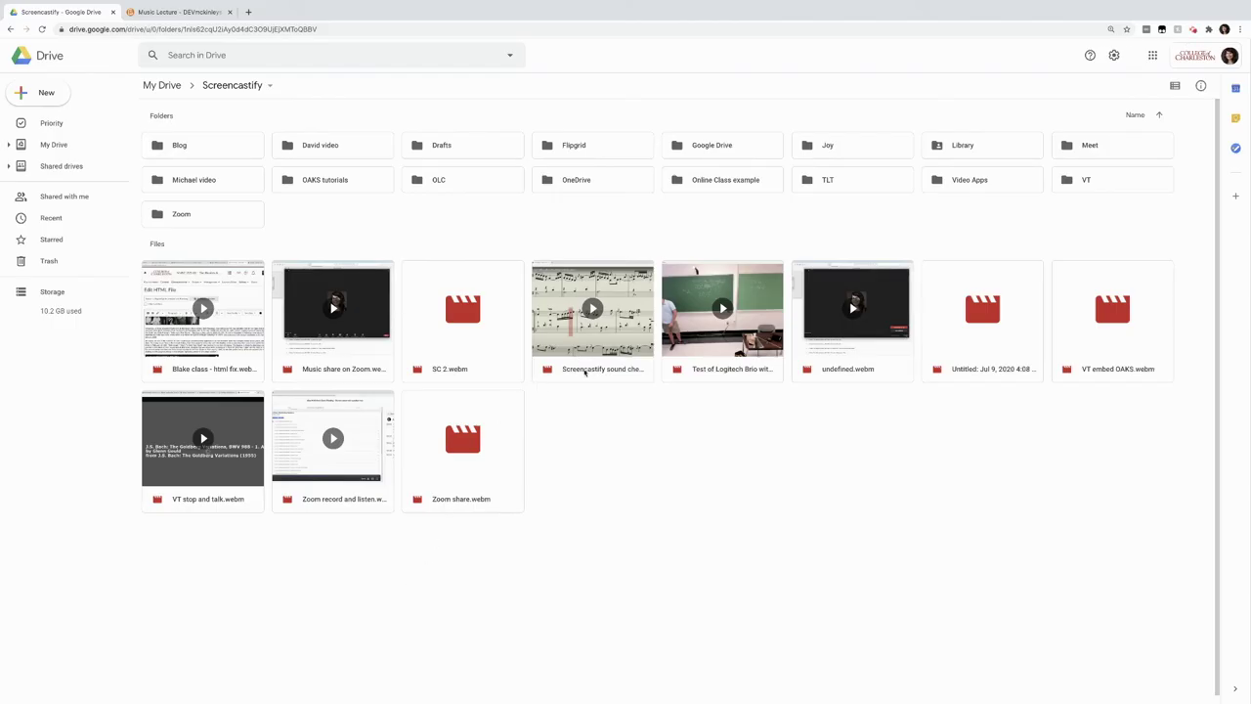
Share the Screencastify sound check video as Anyone with the link, copy its URL, and return to Brightspace.
right_click(578, 345)
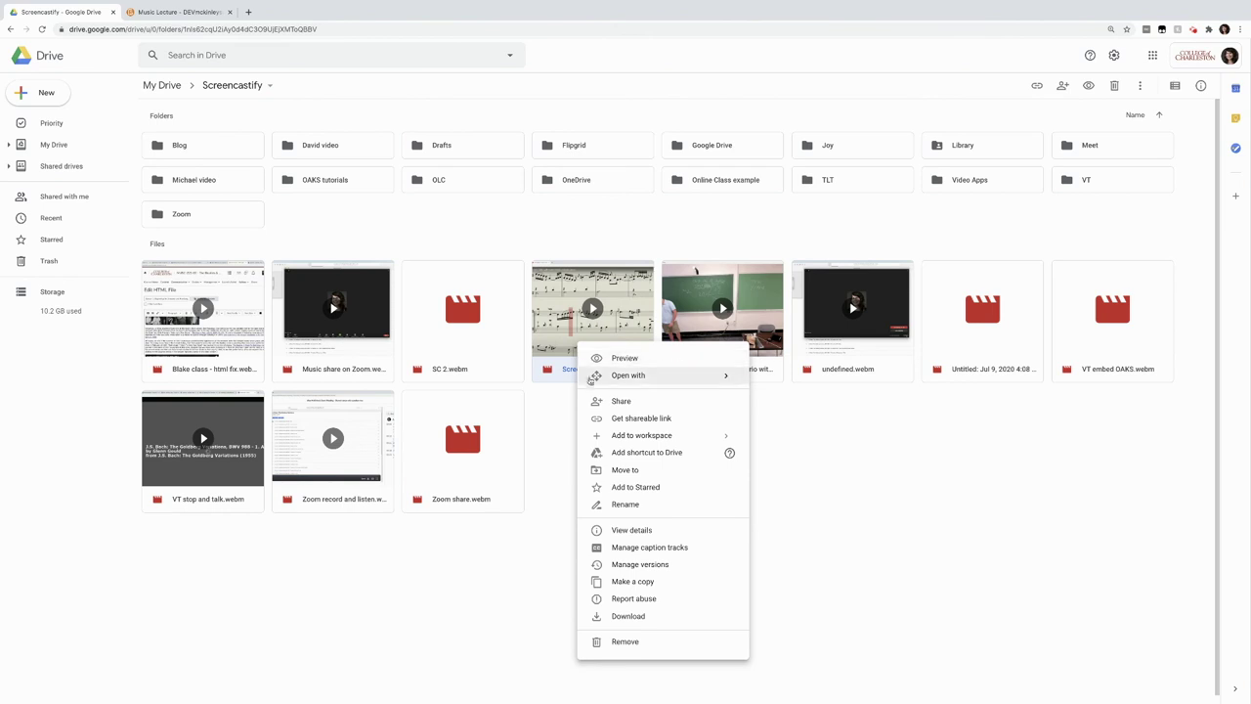
left_click(597, 403)
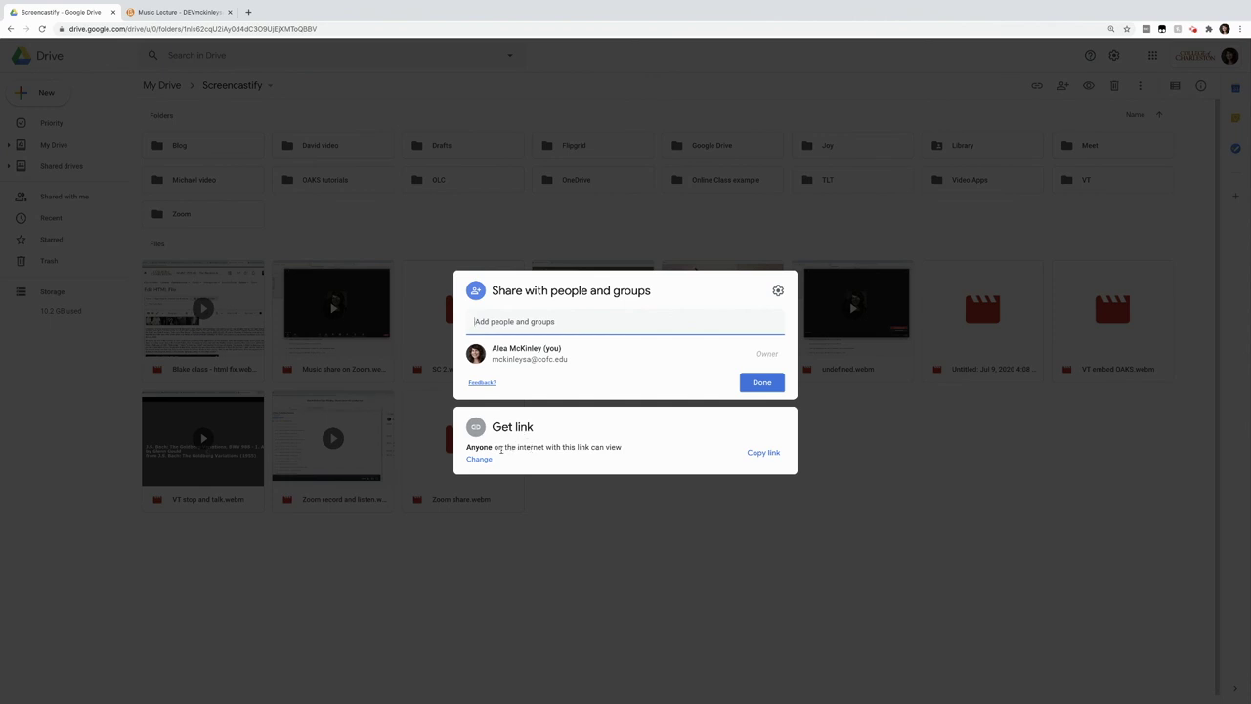
left_click(479, 458)
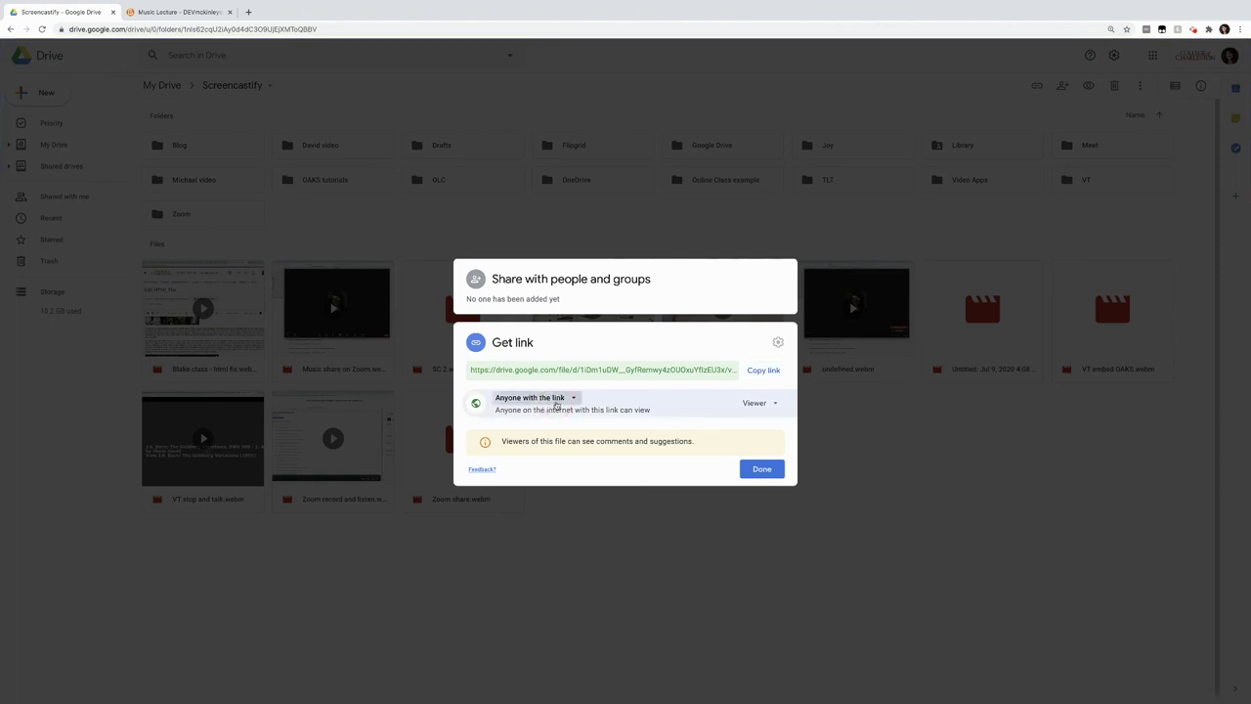
left_click(556, 404)
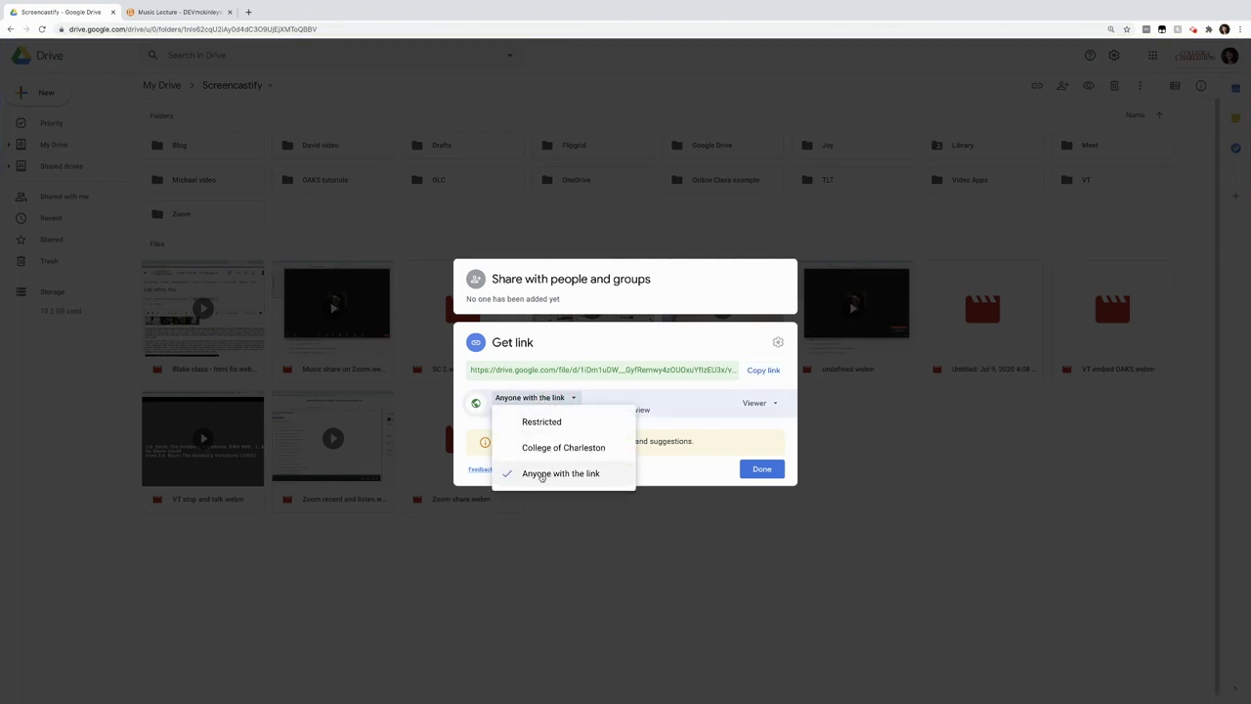
left_click(542, 474)
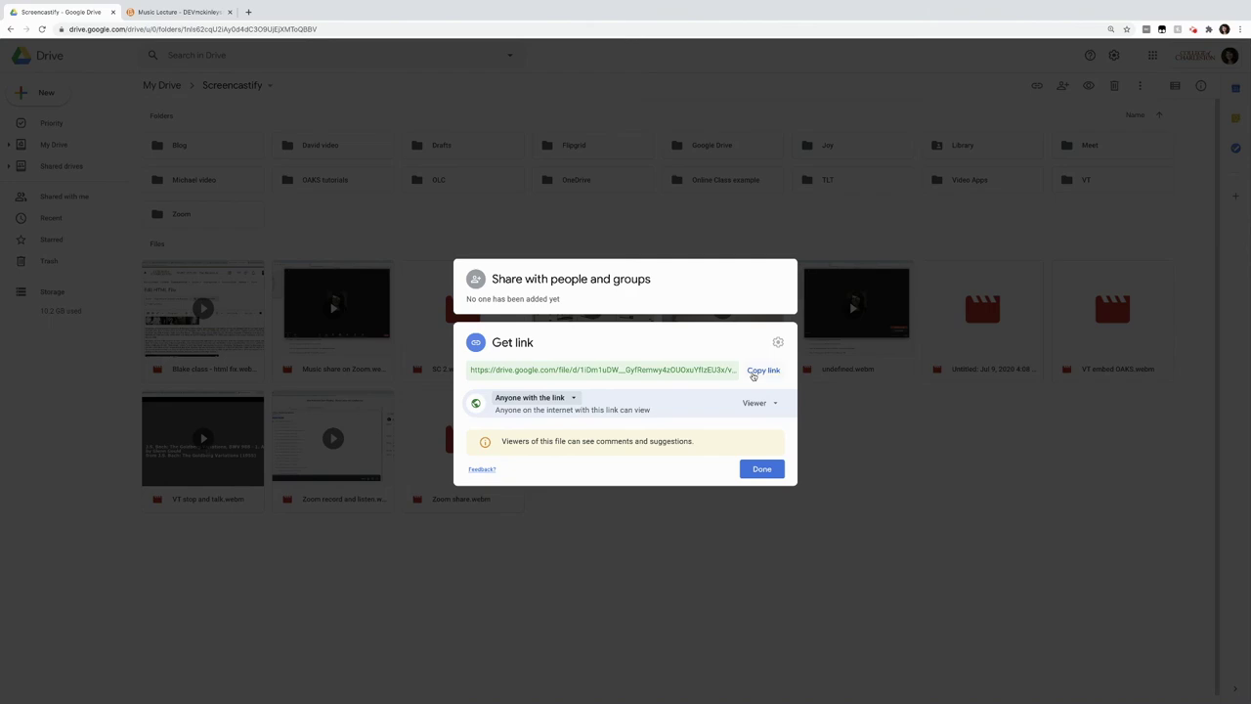
left_click(762, 371)
left_click(761, 470)
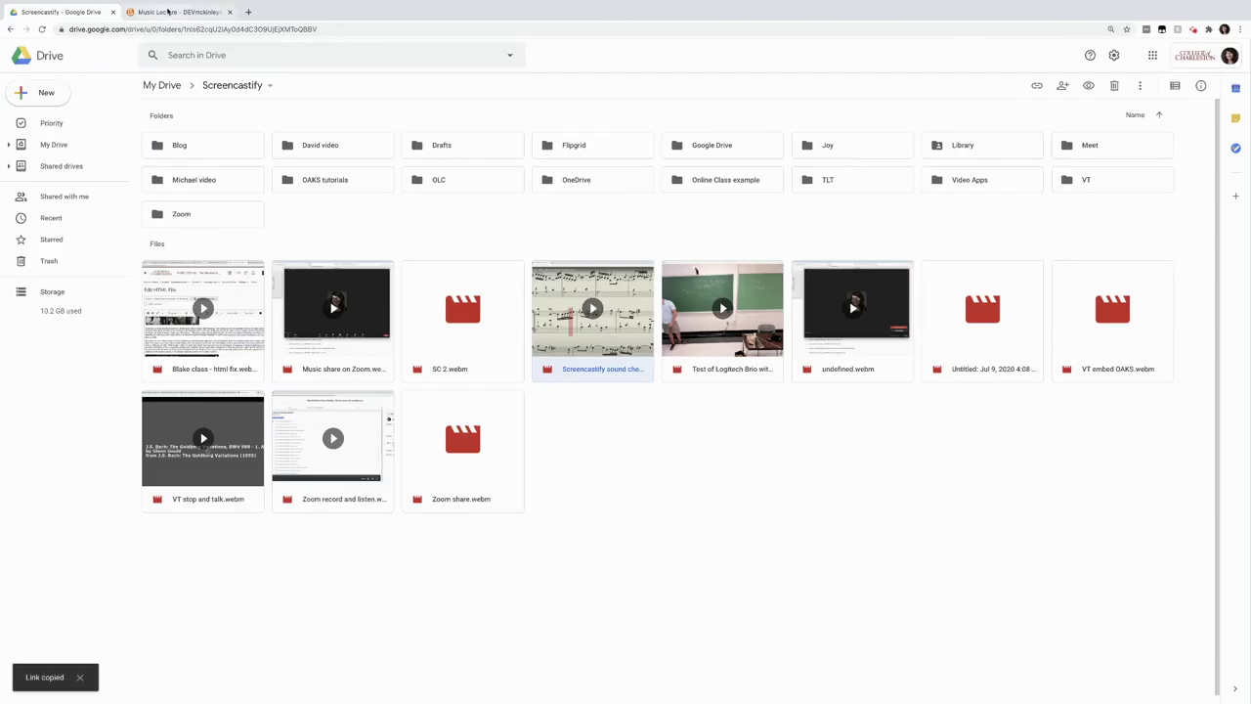
left_click(168, 12)
left_click(497, 338)
Create a 'Music Lecture' link topic to the pasted Drive video URL, opening as an external resource.
left_click(516, 498)
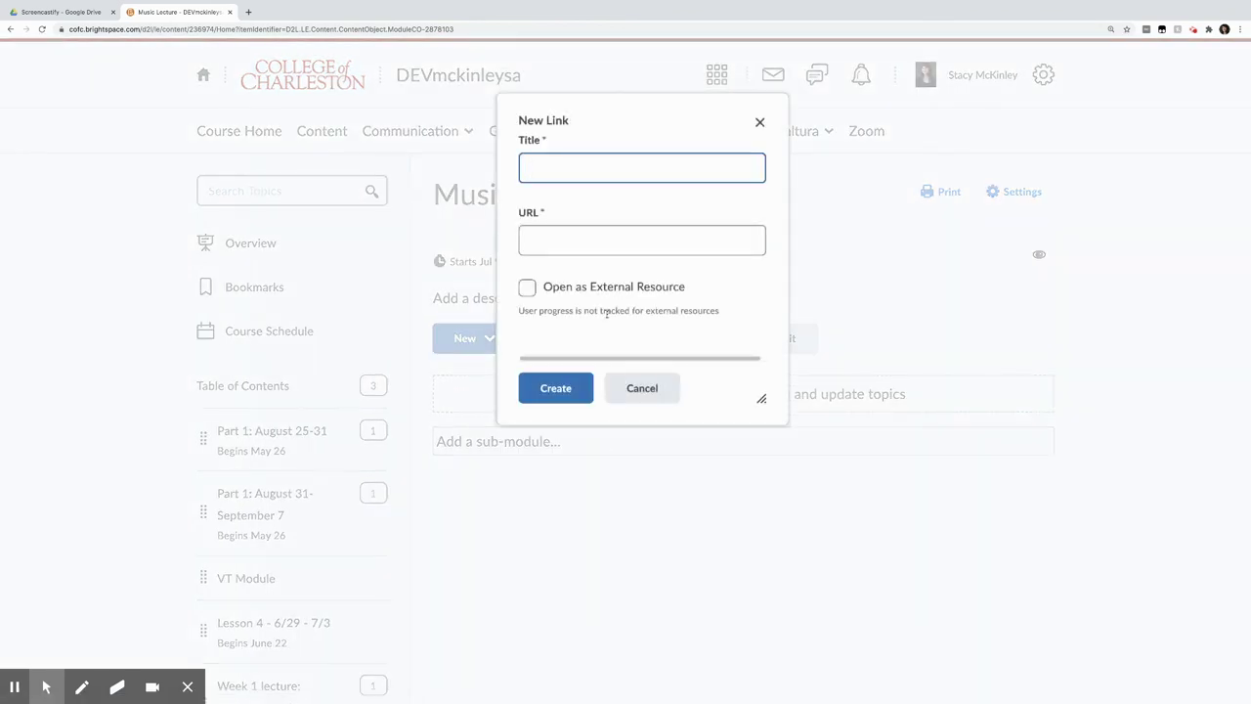
left_click(569, 240)
key("ctrl+v")
left_click(568, 166)
type("Music Lecture")
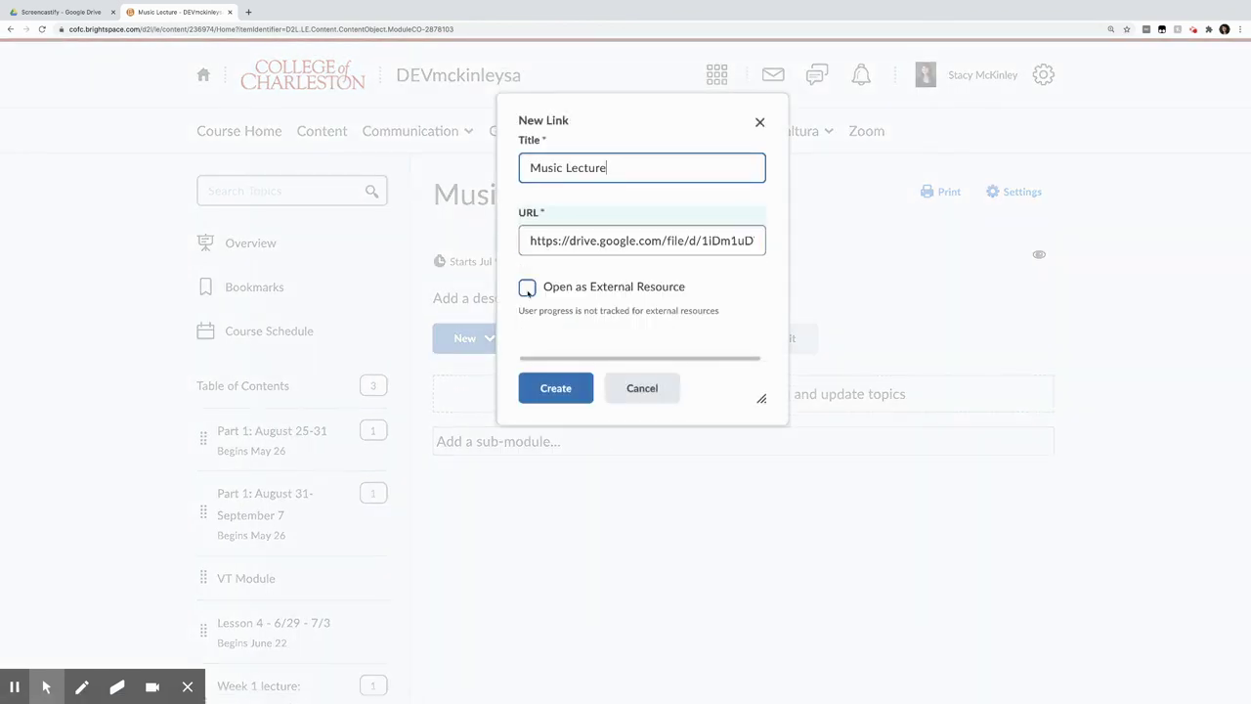
left_click(527, 289)
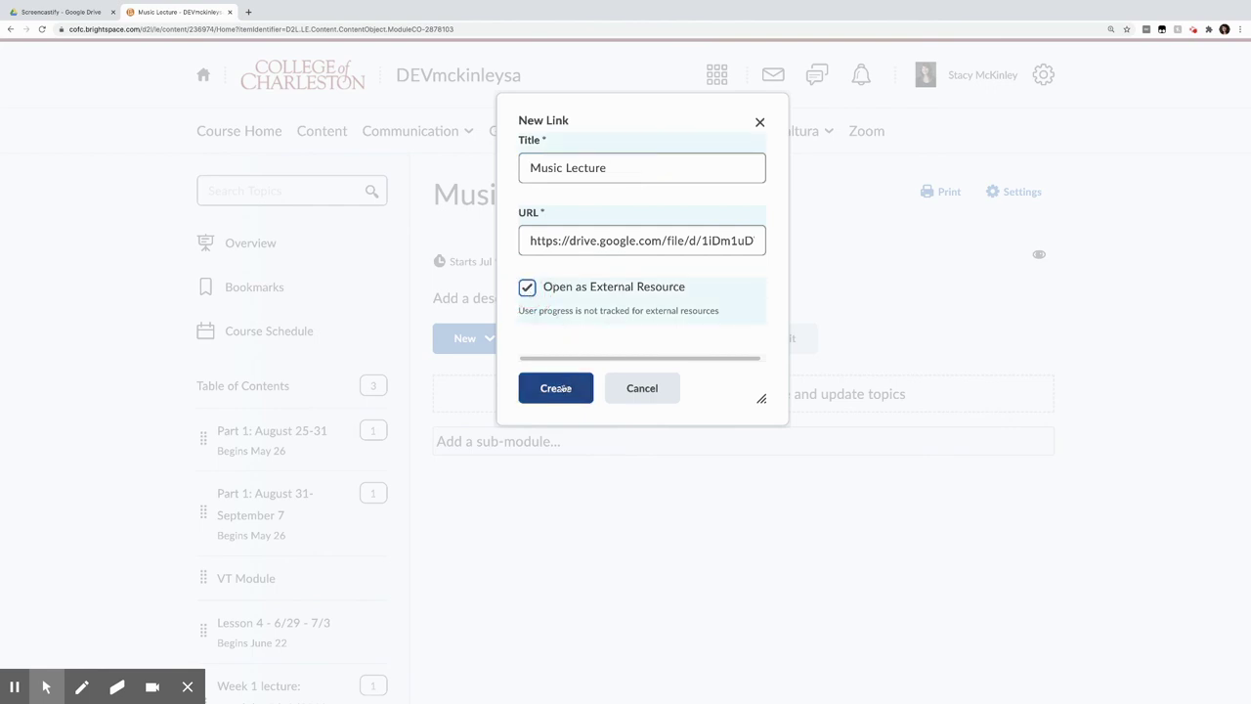
left_click(555, 388)
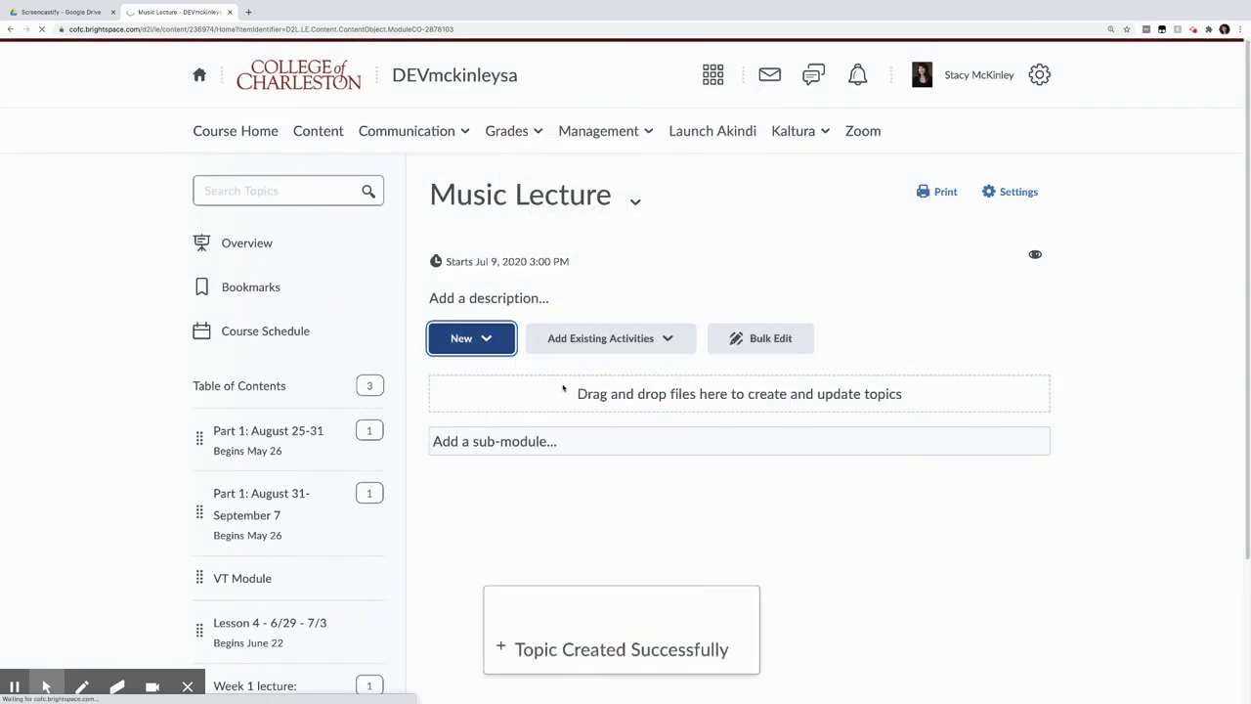